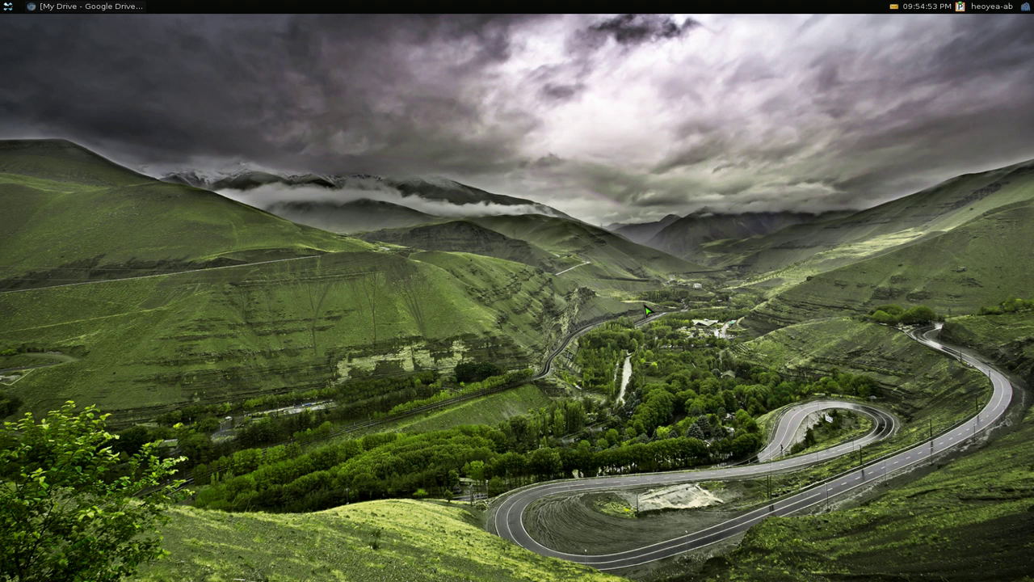
Step: Launch KeePassX from the launcher with 'kee' and unlock the alphakey_2012_Q2 database
{"action": "key", "text": "ctrl+space"}
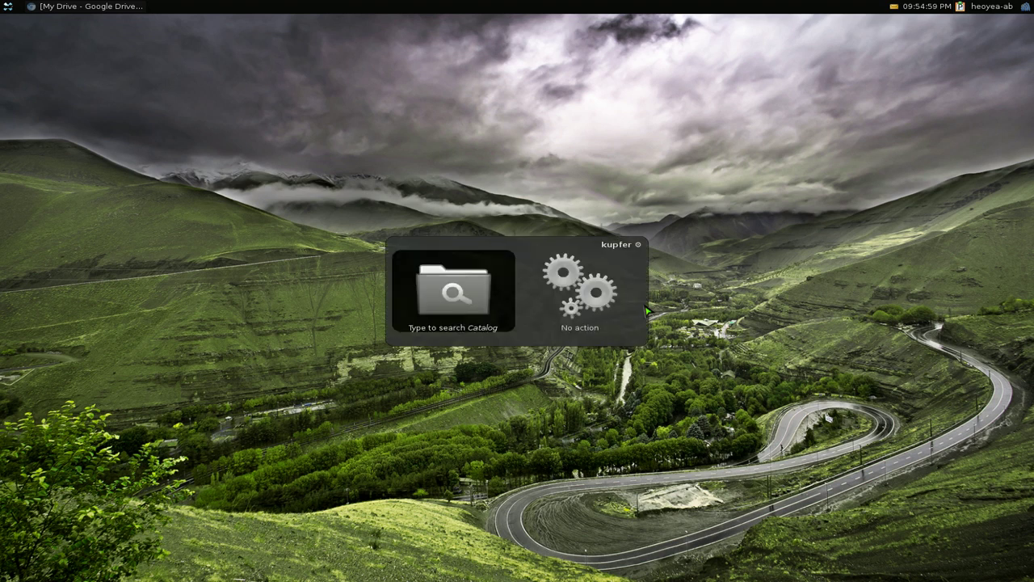
{"action": "type", "text": "kee"}
{"action": "key", "text": "Return"}
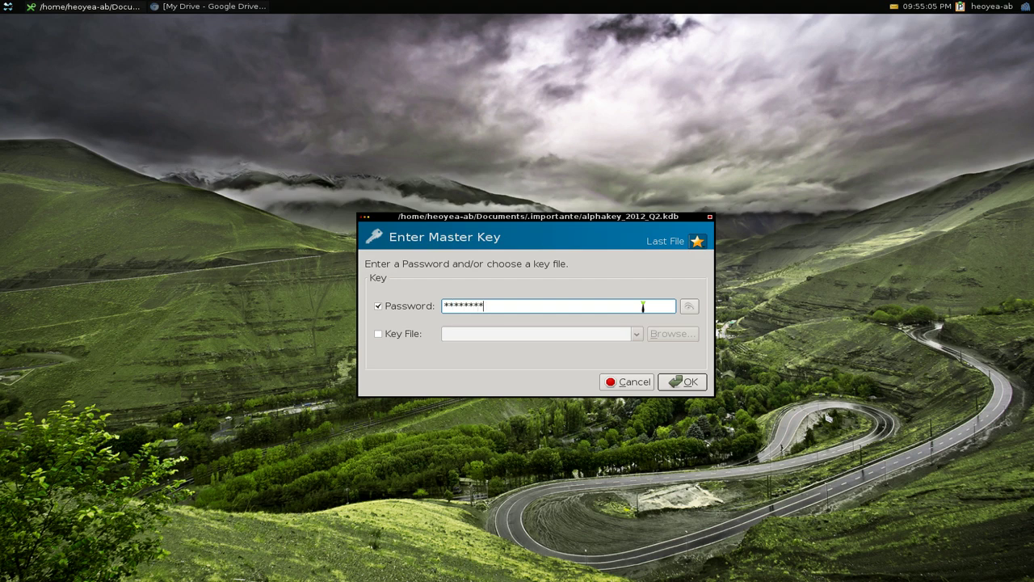
{"action": "key", "text": "Return"}
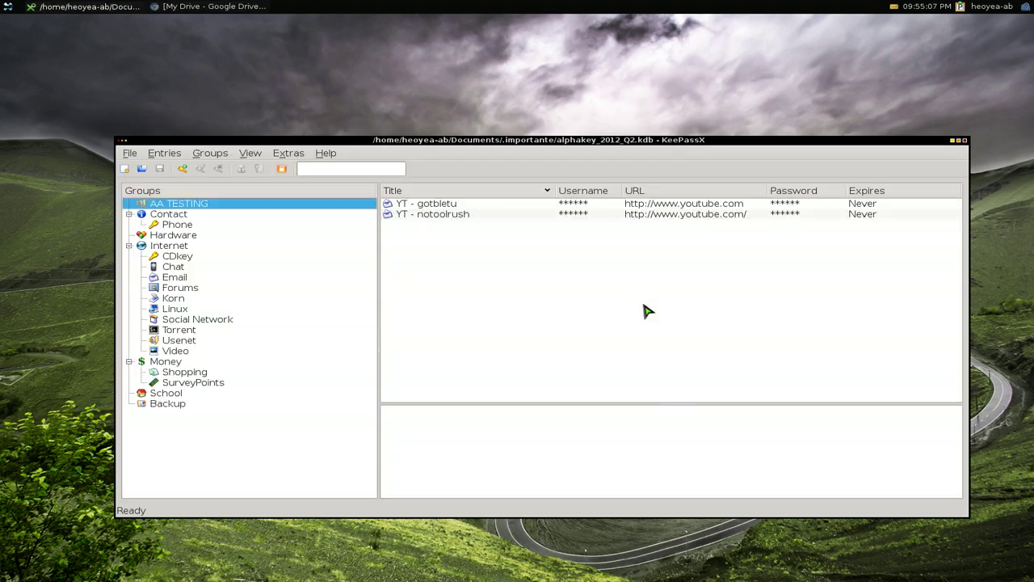
Step: Look over the two YouTube entries, opening the first and cancelling without changes
{"action": "left_click", "coordinate": [488, 218]}
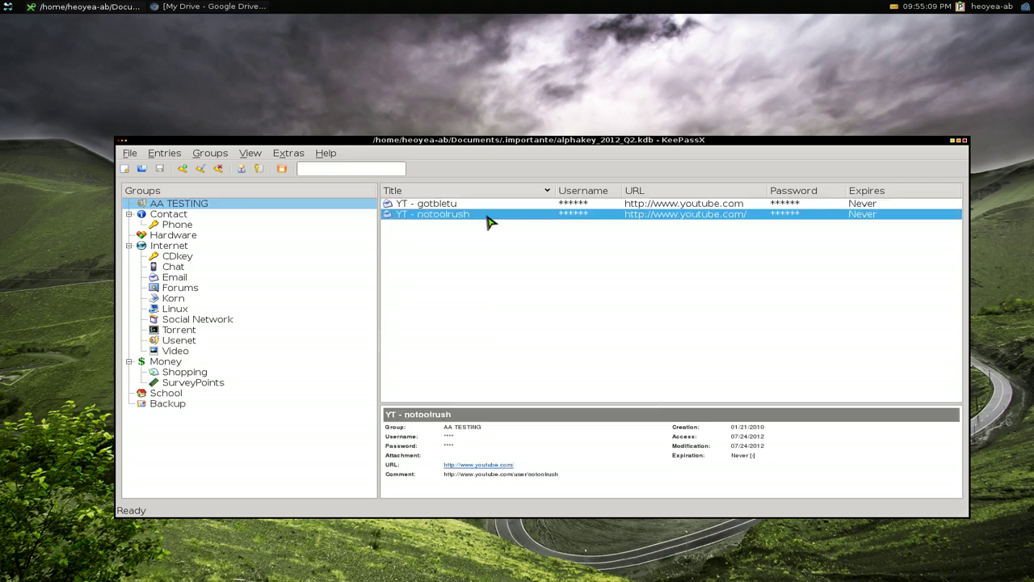
{"action": "left_click", "coordinate": [495, 206]}
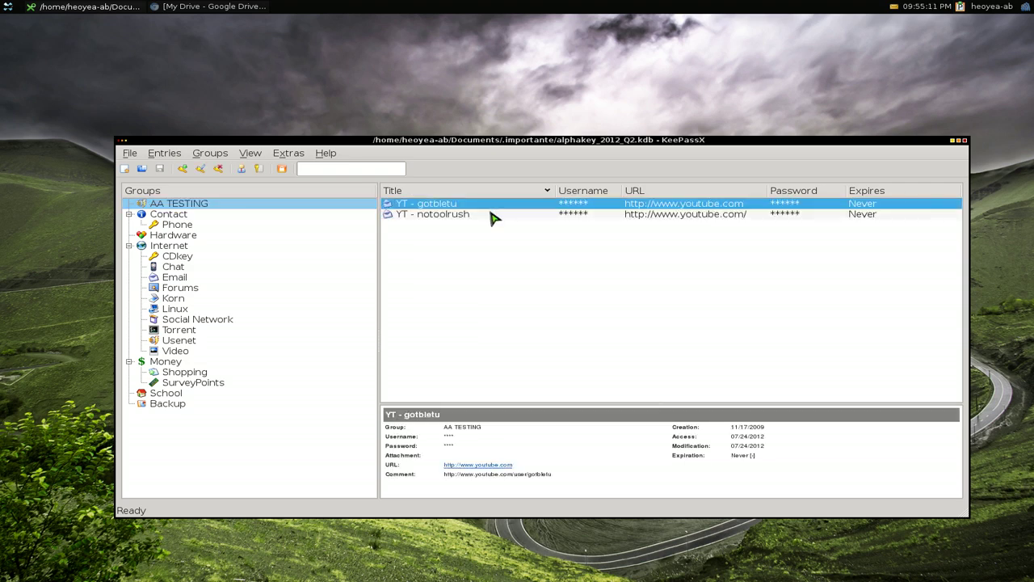
{"action": "double_click", "coordinate": [488, 206]}
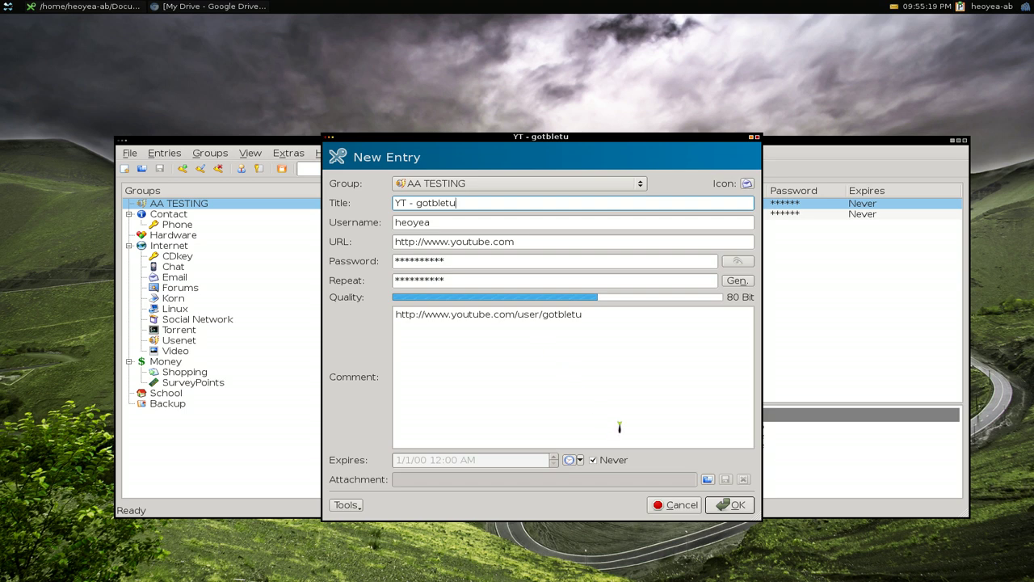
{"action": "left_click", "coordinate": [671, 504]}
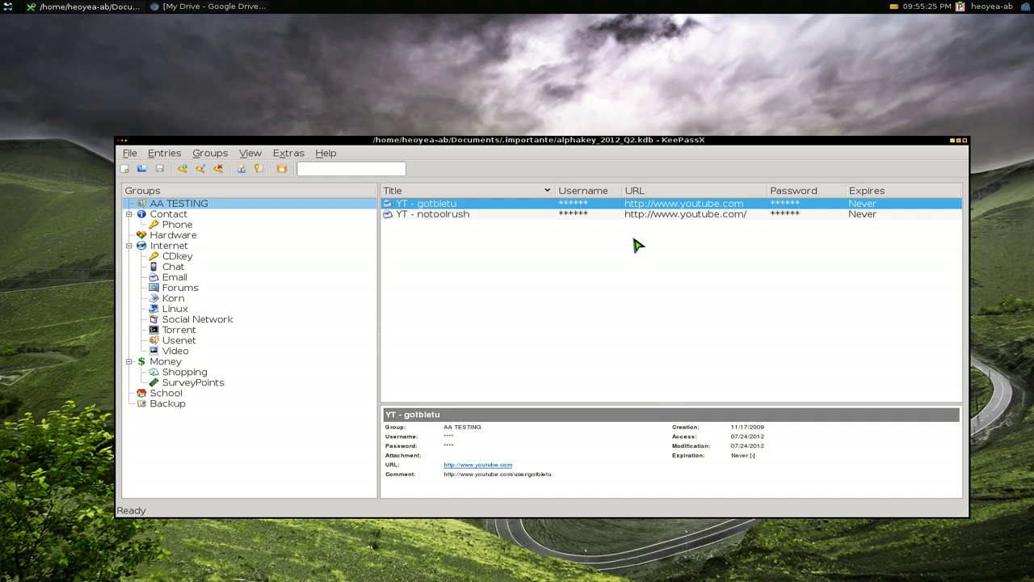
Step: Close the Google Drive tab in Chromium and sign out of YouTube
{"action": "left_click", "coordinate": [246, 7]}
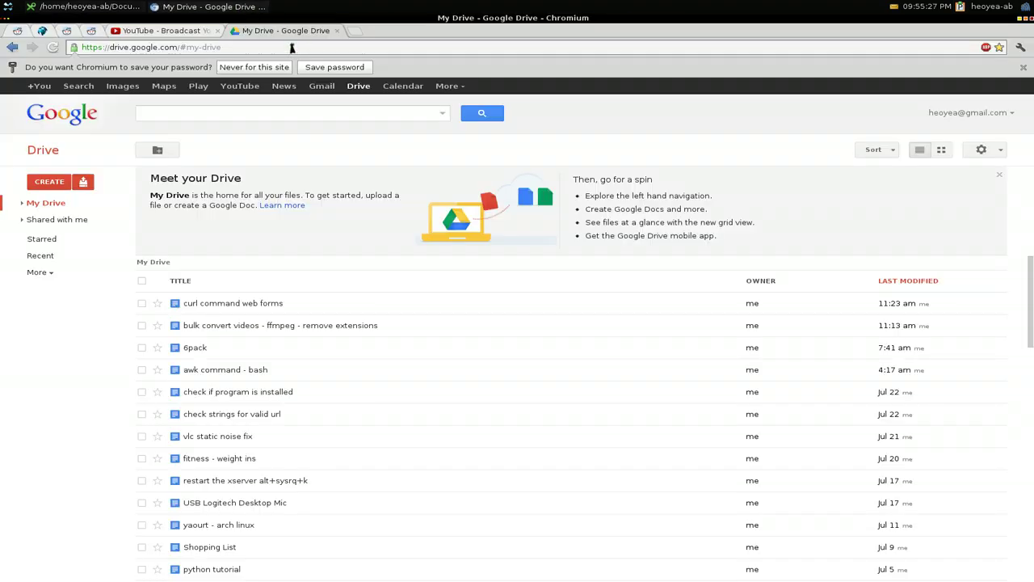
{"action": "middle_click", "coordinate": [294, 32]}
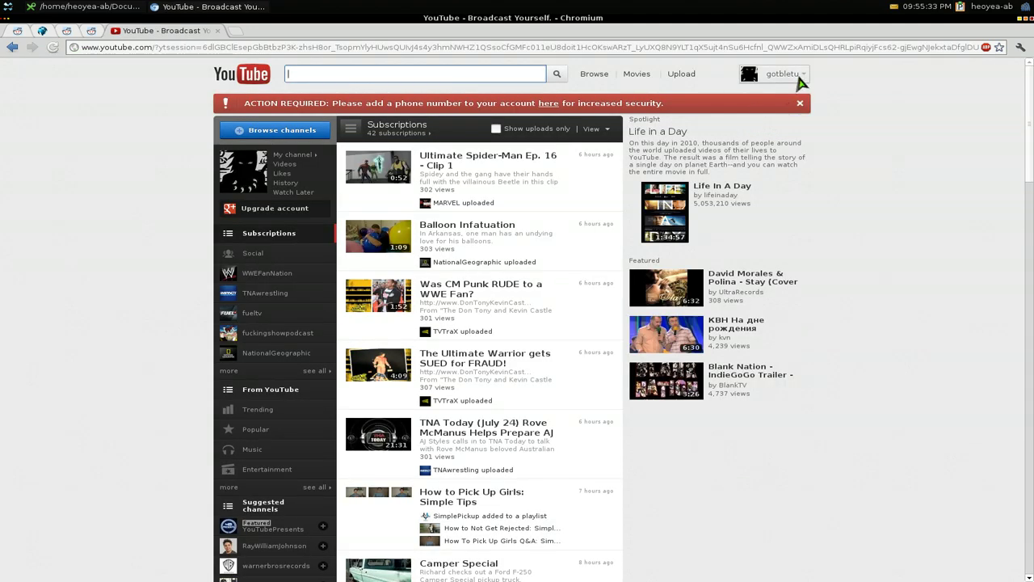
{"action": "left_click", "coordinate": [798, 75]}
{"action": "left_click", "coordinate": [732, 165]}
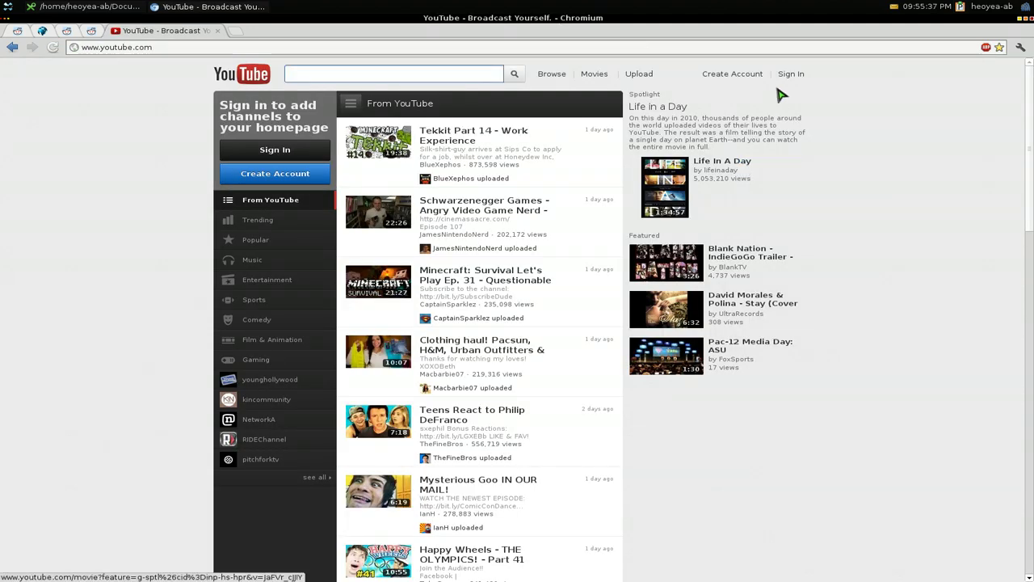
Step: Open the YouTube sign-in page with an empty form, dismissing the autofill suggestion
{"action": "left_click", "coordinate": [791, 73]}
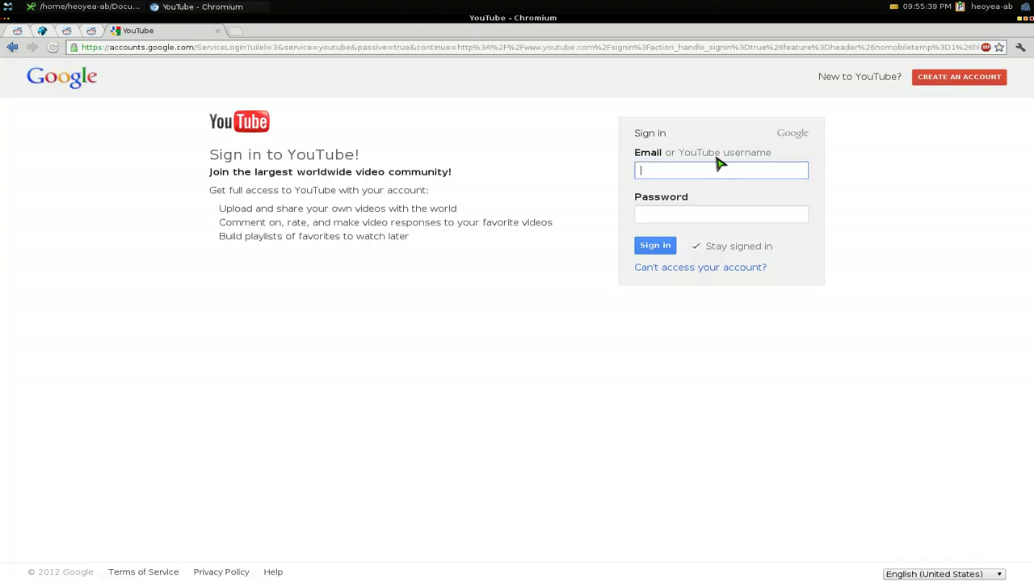
{"action": "left_click", "coordinate": [697, 170]}
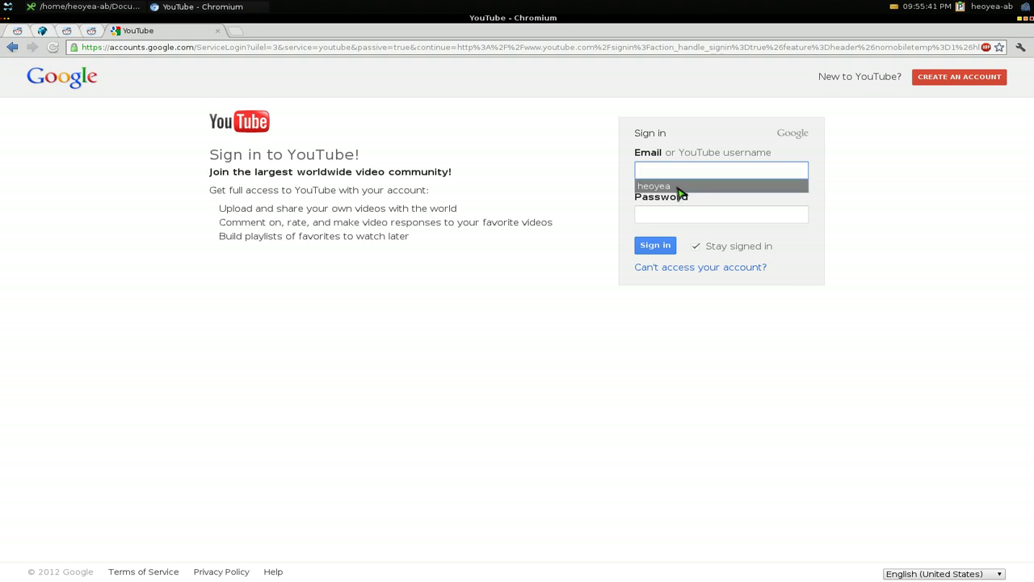
{"action": "key", "text": "Escape"}
{"action": "left_click", "coordinate": [591, 180]}
{"action": "left_click", "coordinate": [677, 174]}
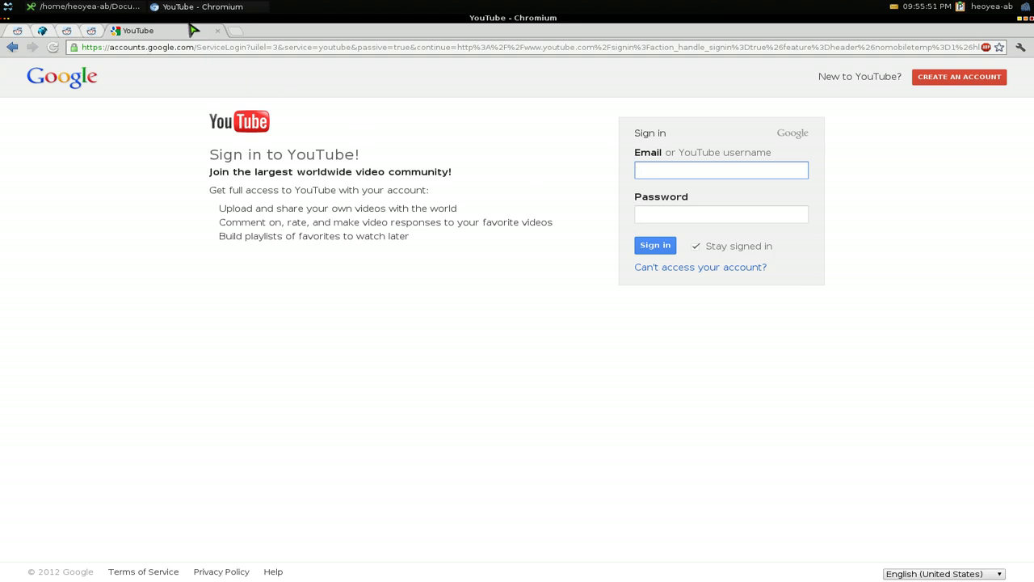
{"action": "left_click", "coordinate": [109, 6]}
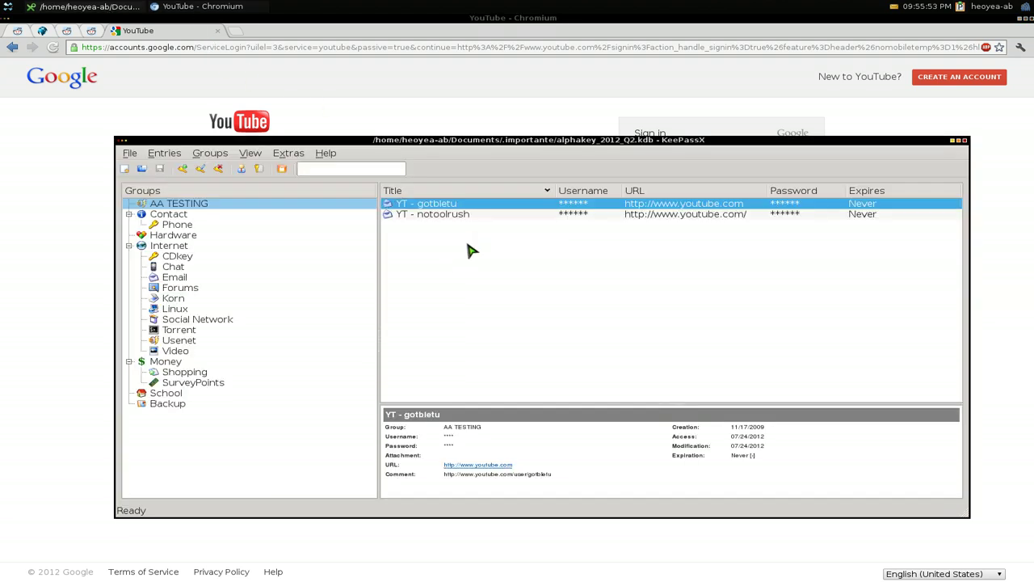
Step: Perform Auto-Type from the first YouTube entry into the sign-in page
{"action": "left_click", "coordinate": [468, 215]}
{"action": "left_click", "coordinate": [469, 206]}
{"action": "left_click", "coordinate": [468, 216]}
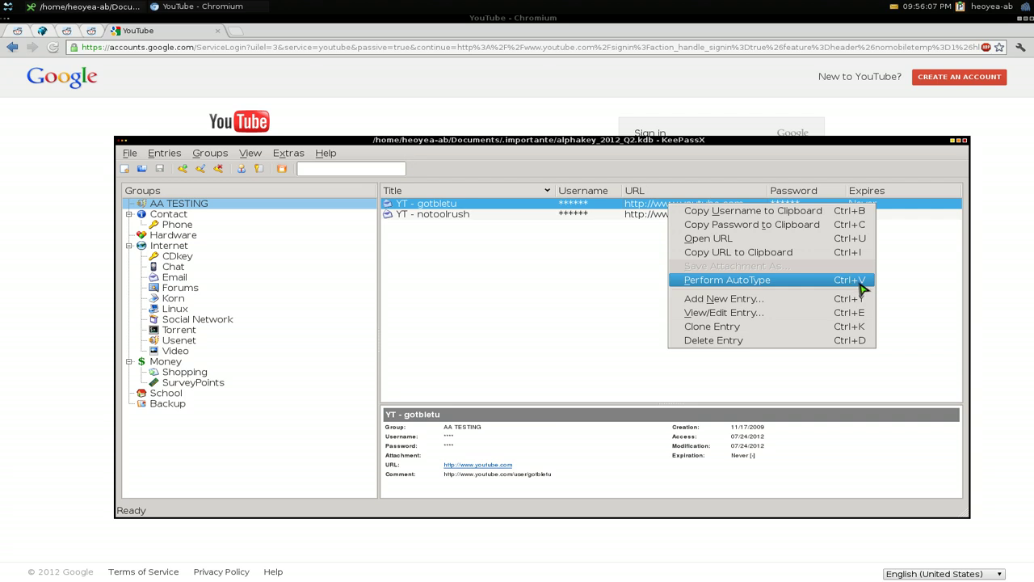
{"action": "left_click", "coordinate": [523, 267]}
{"action": "left_click", "coordinate": [544, 215]}
{"action": "left_click", "coordinate": [577, 204]}
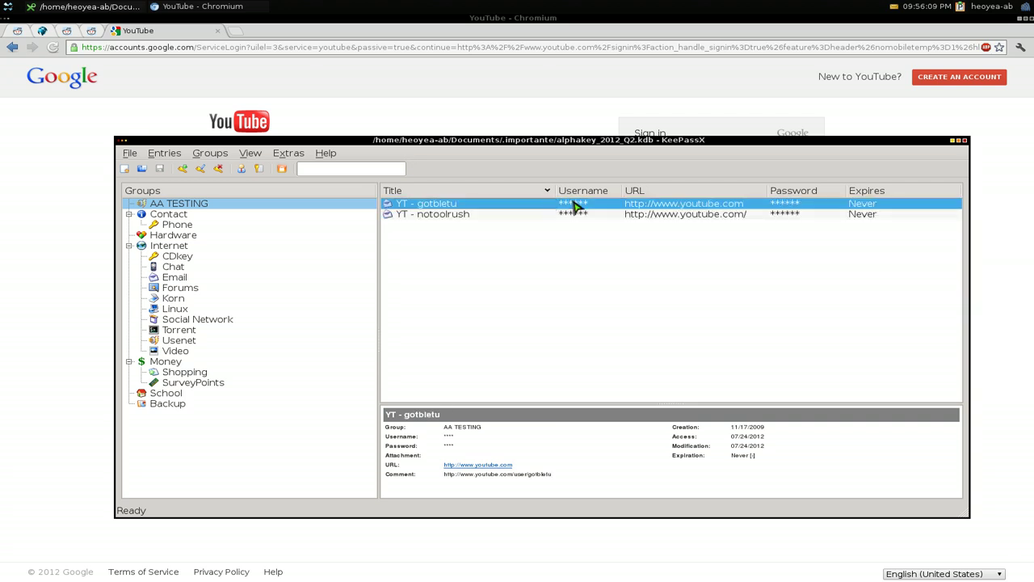
{"action": "right_click", "coordinate": [677, 208]}
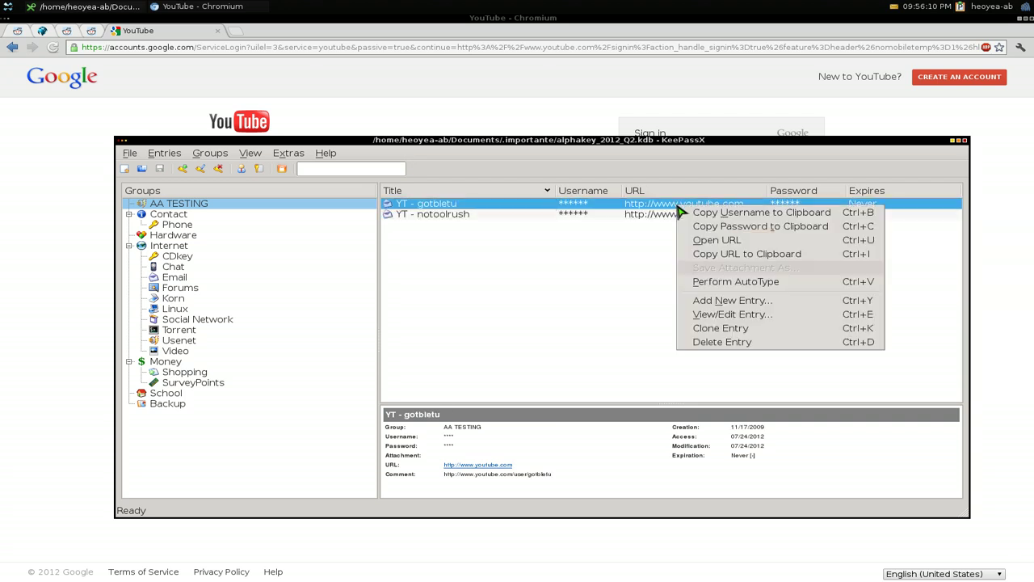
{"action": "left_click", "coordinate": [762, 282]}
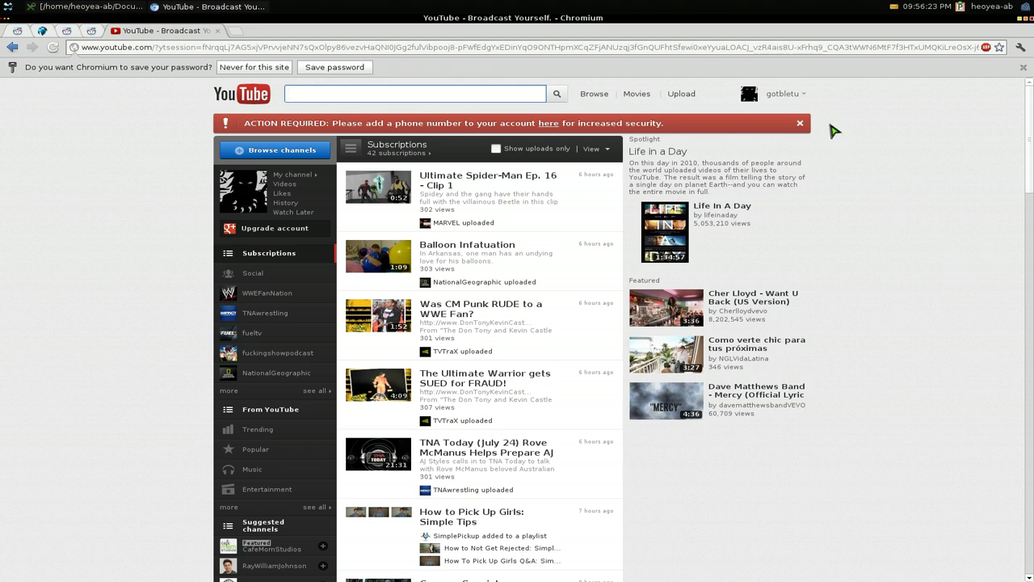
Step: Sign out of YouTube and return to its sign-in page
{"action": "left_click", "coordinate": [784, 99]}
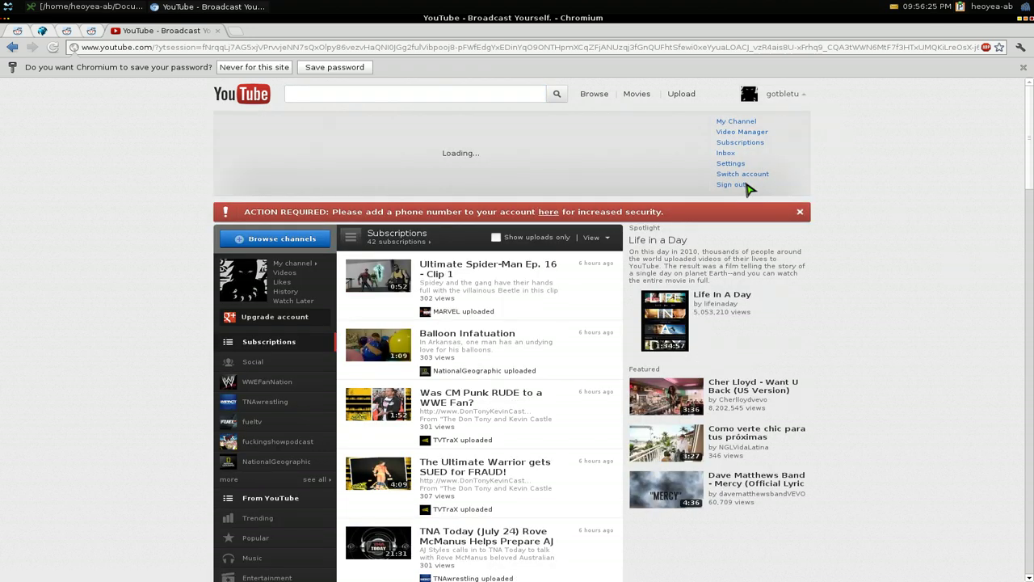
{"action": "left_click", "coordinate": [739, 183]}
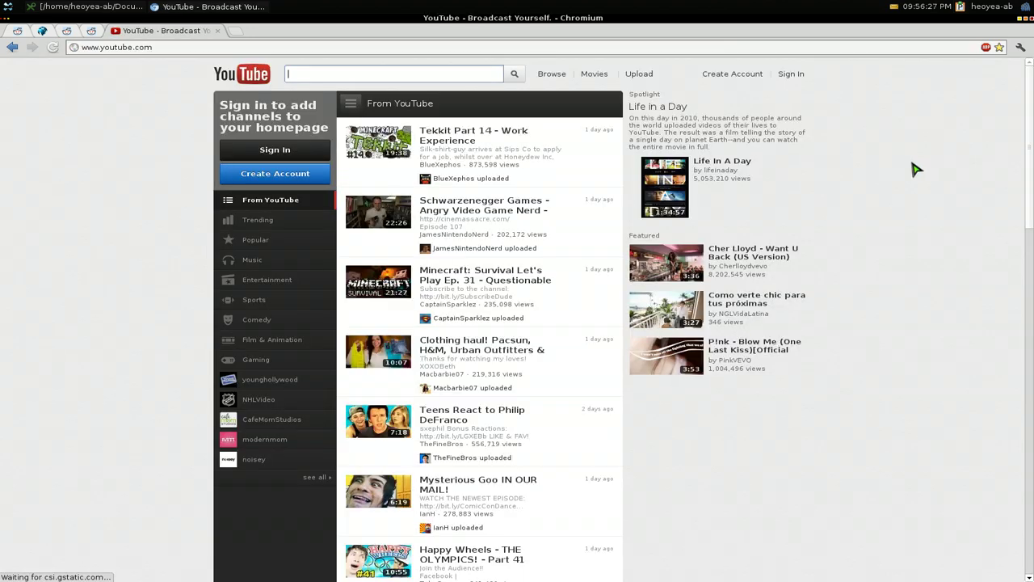
{"action": "left_click", "coordinate": [791, 76]}
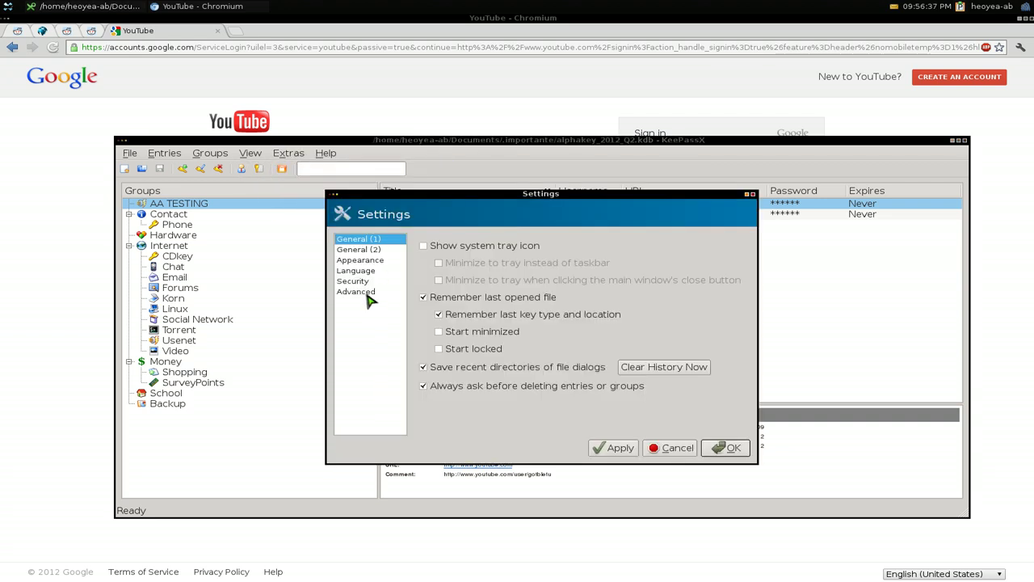
Step: Set the Global Auto-Type Shortcut in Advanced settings to Alt + Win + p
{"action": "left_click", "coordinate": [367, 295]}
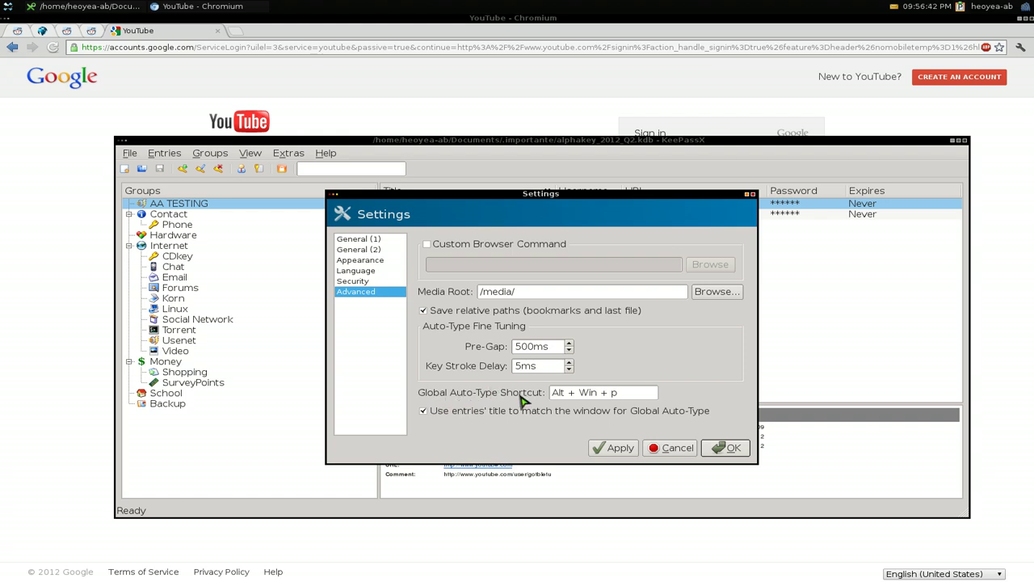
{"action": "left_click", "coordinate": [628, 396]}
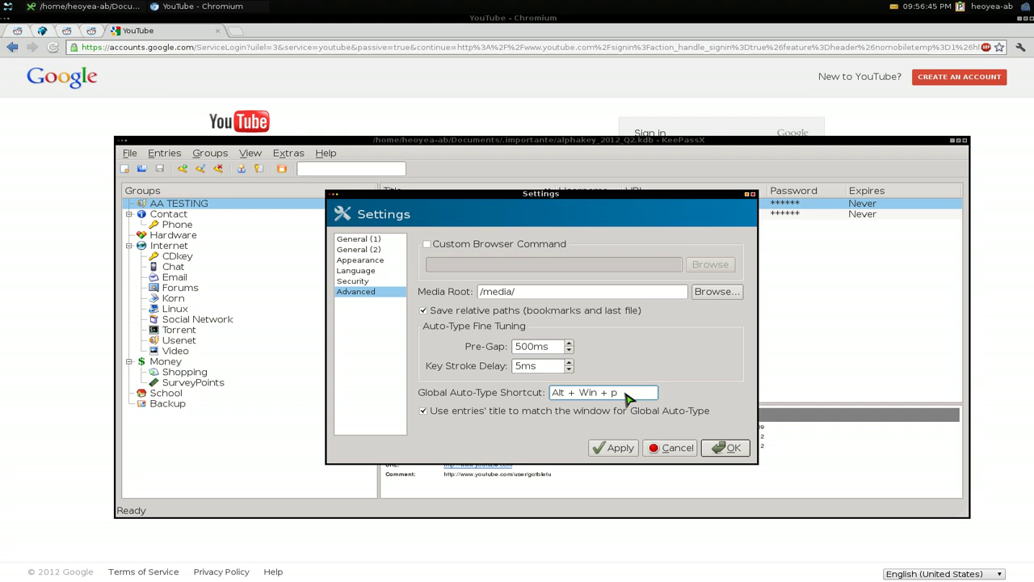
{"action": "key", "text": "BackSpace"}
{"action": "key", "text": "super"}
{"action": "key", "text": "alt+super+p"}
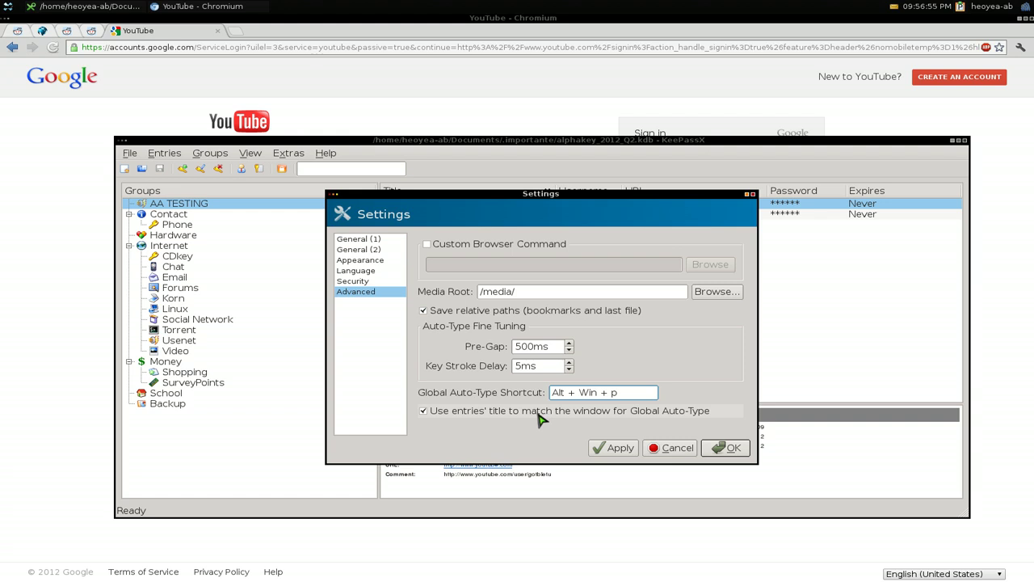
{"action": "left_click", "coordinate": [492, 86]}
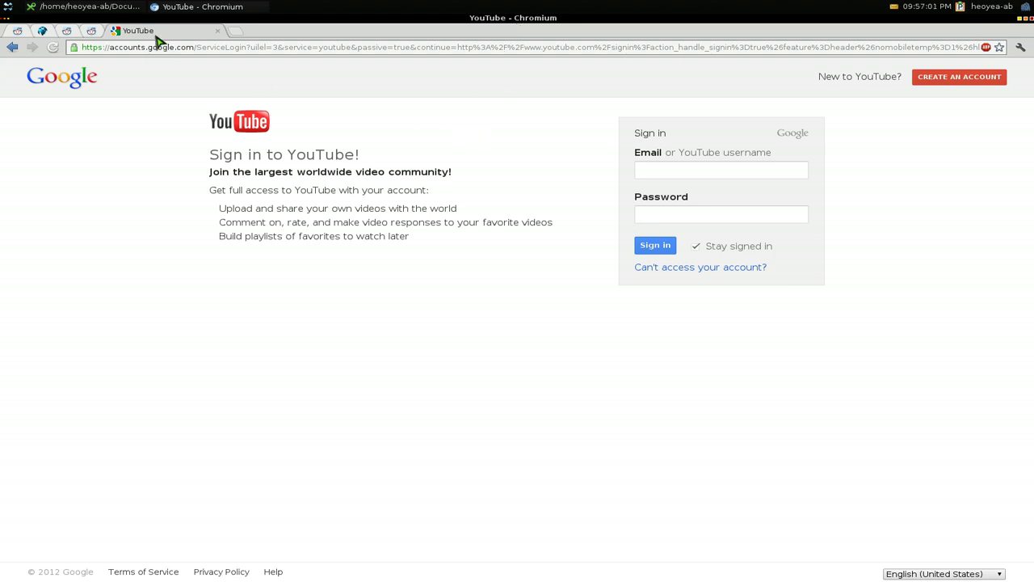
Step: Save the settings, open the first YouTube entry and retype its title as 'Youtube'
{"action": "left_click", "coordinate": [89, 7]}
{"action": "left_click", "coordinate": [726, 451]}
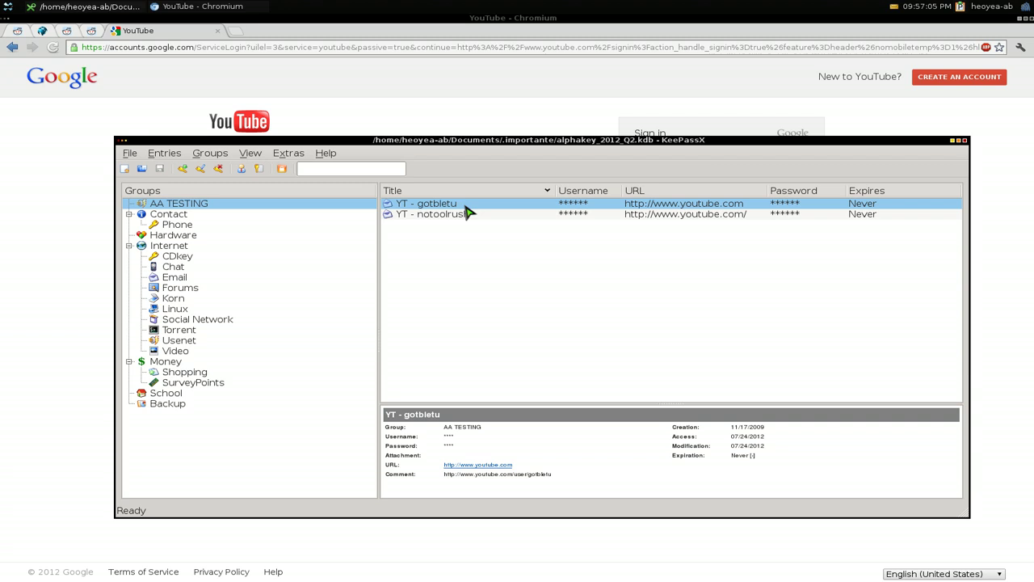
{"action": "double_click", "coordinate": [465, 207]}
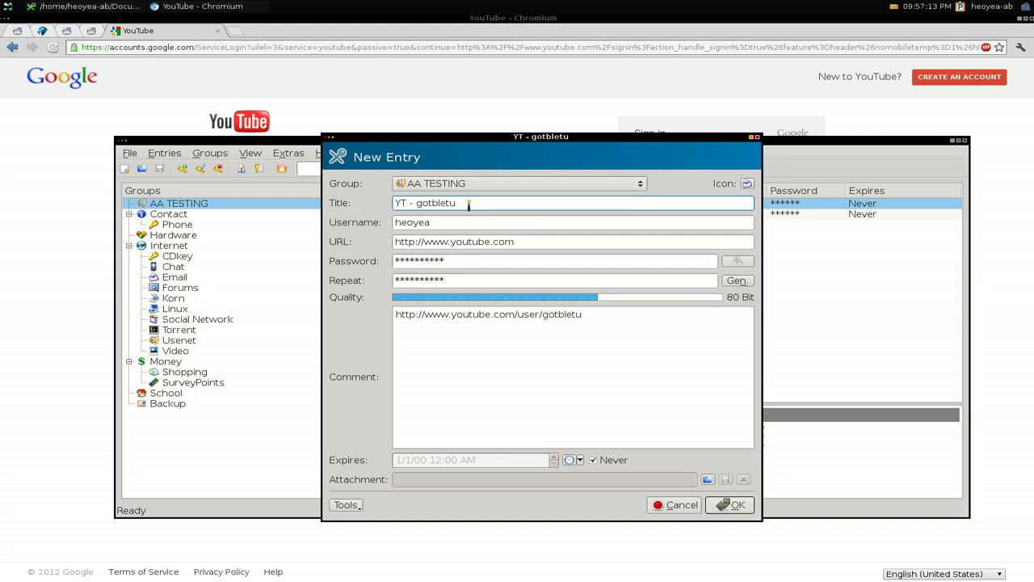
{"action": "left_click_drag", "start_coordinate": [468, 205], "coordinate": [338, 203]}
{"action": "type", "text": "Youtube"}
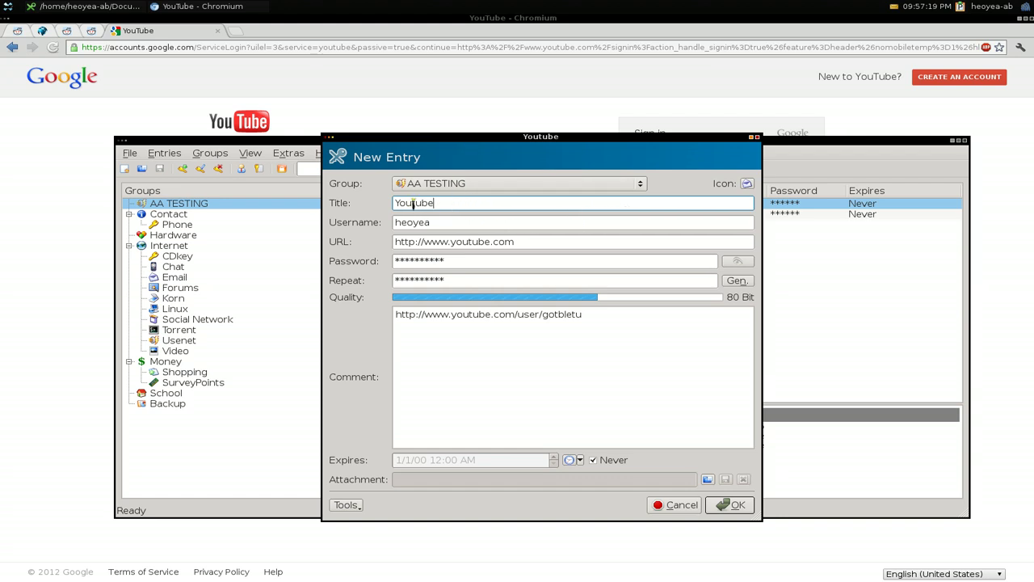
Step: Retitle the entry 'YT - gotbletu' and bring up its Auto-Type Tools options
{"action": "left_click", "coordinate": [496, 26]}
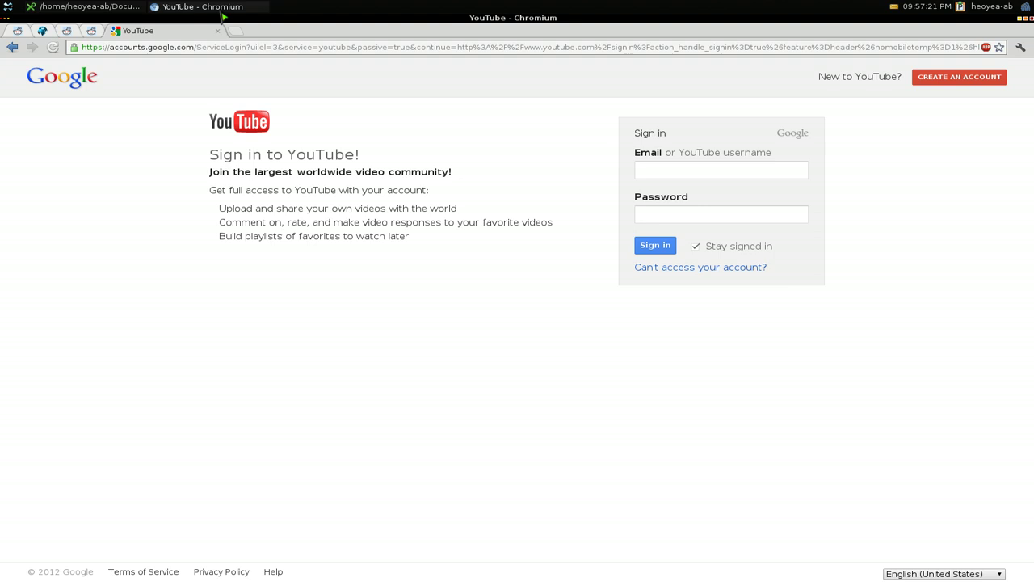
{"action": "left_click", "coordinate": [81, 6]}
{"action": "left_click_drag", "start_coordinate": [457, 209], "coordinate": [370, 197]}
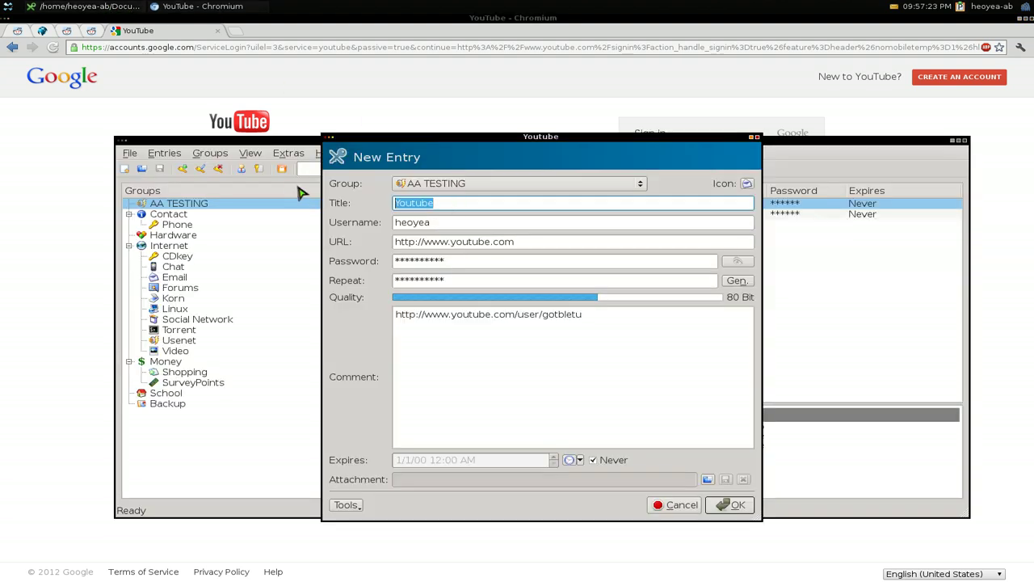
{"action": "left_click", "coordinate": [731, 506]}
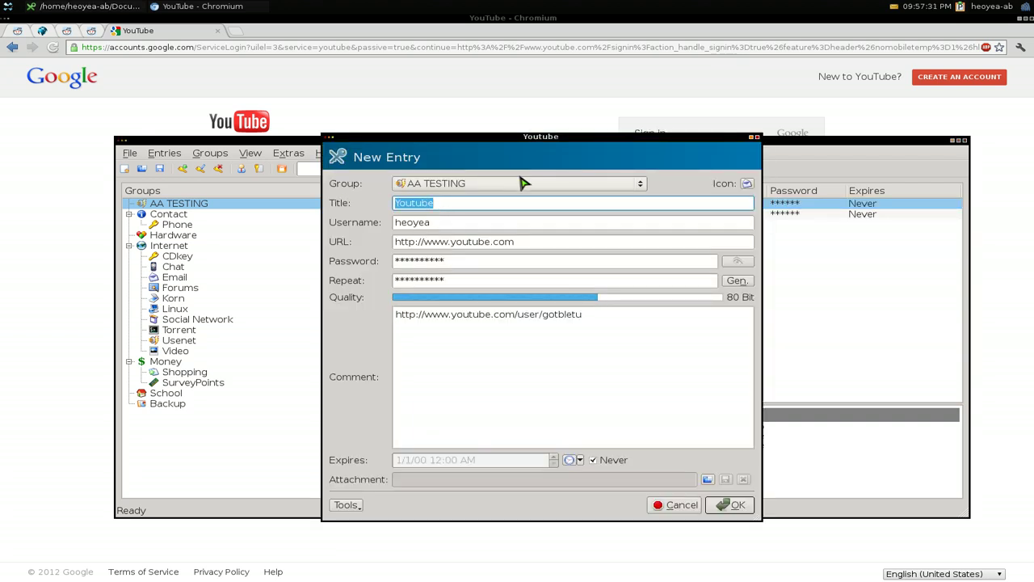
{"action": "type", "text": "YT"}
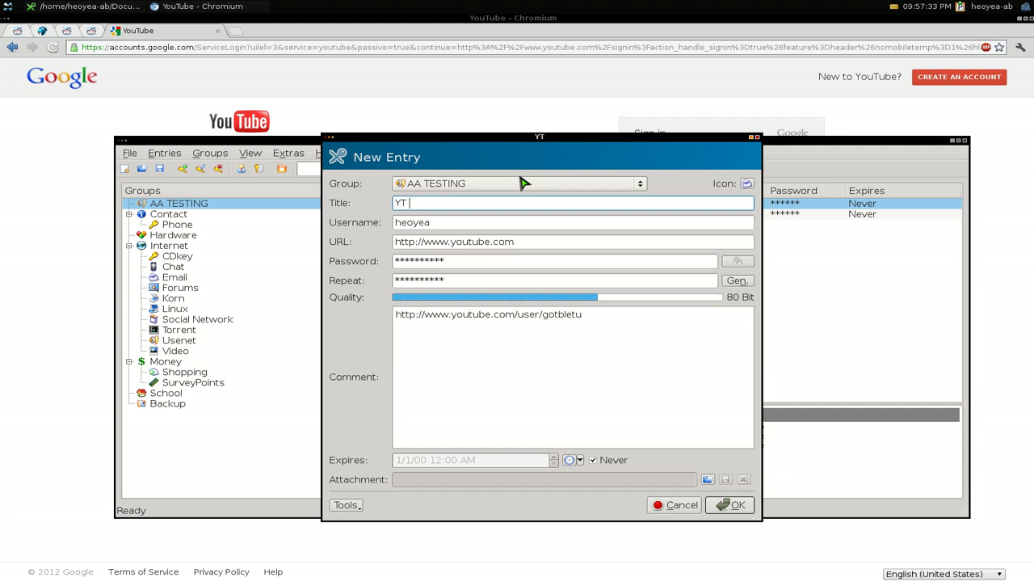
{"action": "type", "text": " - gotbletu"}
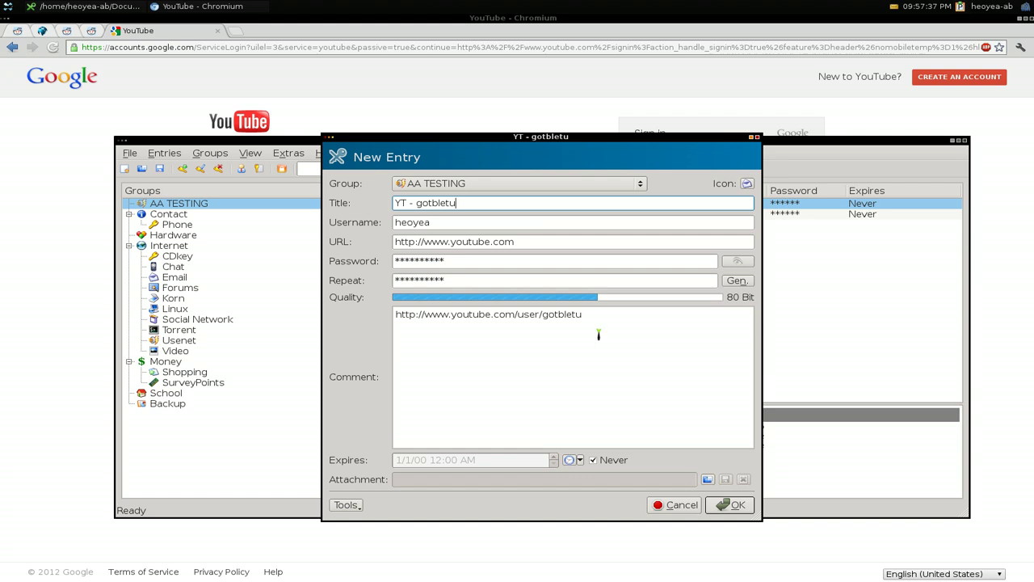
{"action": "left_click", "coordinate": [347, 505]}
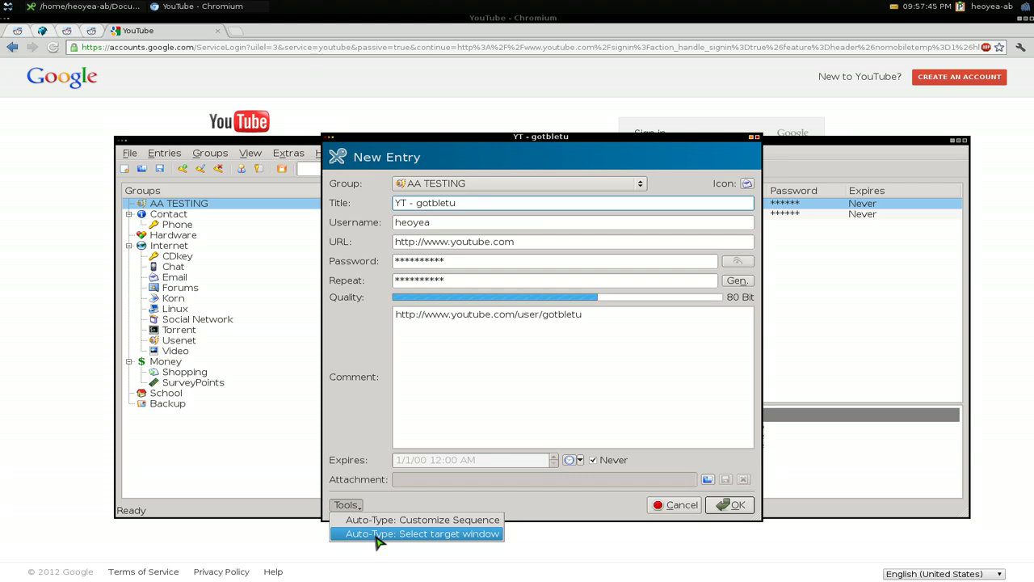
Step: Set the entry's Auto-Type target window to 'YouTube*' from YouTube - Chromium and save
{"action": "left_click", "coordinate": [377, 535]}
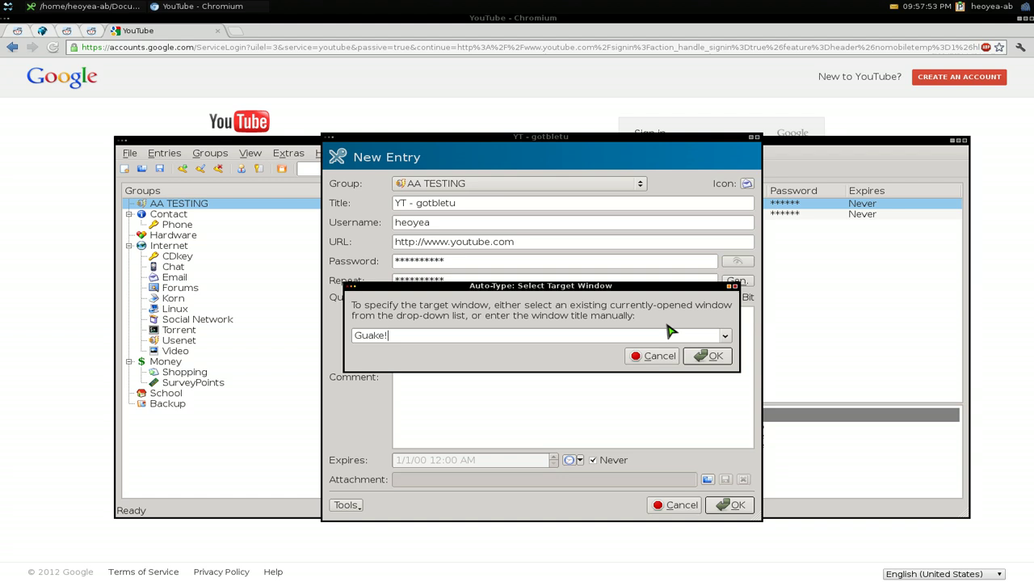
{"action": "left_click", "coordinate": [725, 336]}
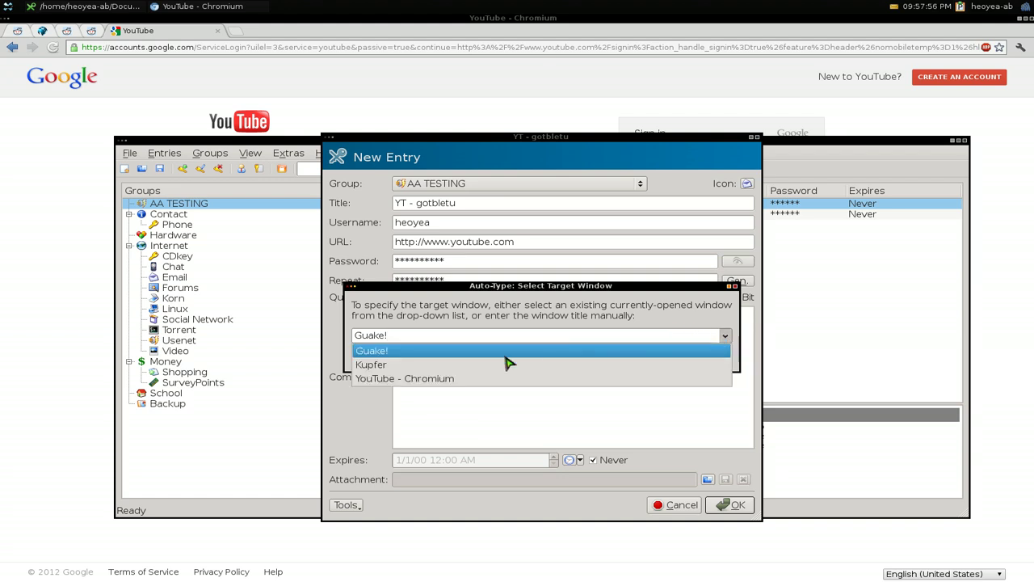
{"action": "left_click", "coordinate": [441, 378]}
{"action": "left_click", "coordinate": [708, 357]}
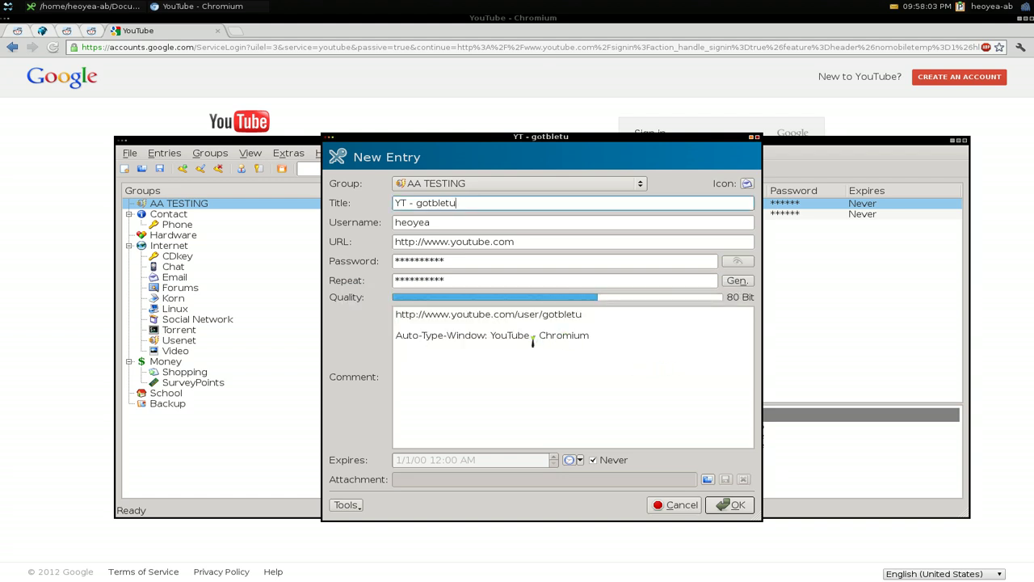
{"action": "left_click_drag", "start_coordinate": [532, 339], "coordinate": [590, 340]}
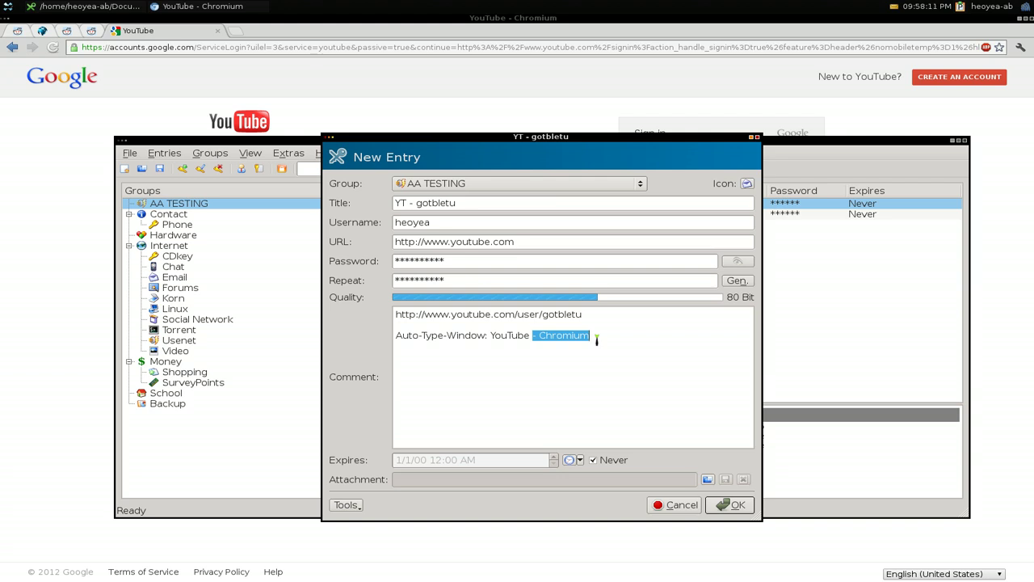
{"action": "key", "text": "BackSpace"}
{"action": "left_click", "coordinate": [732, 506]}
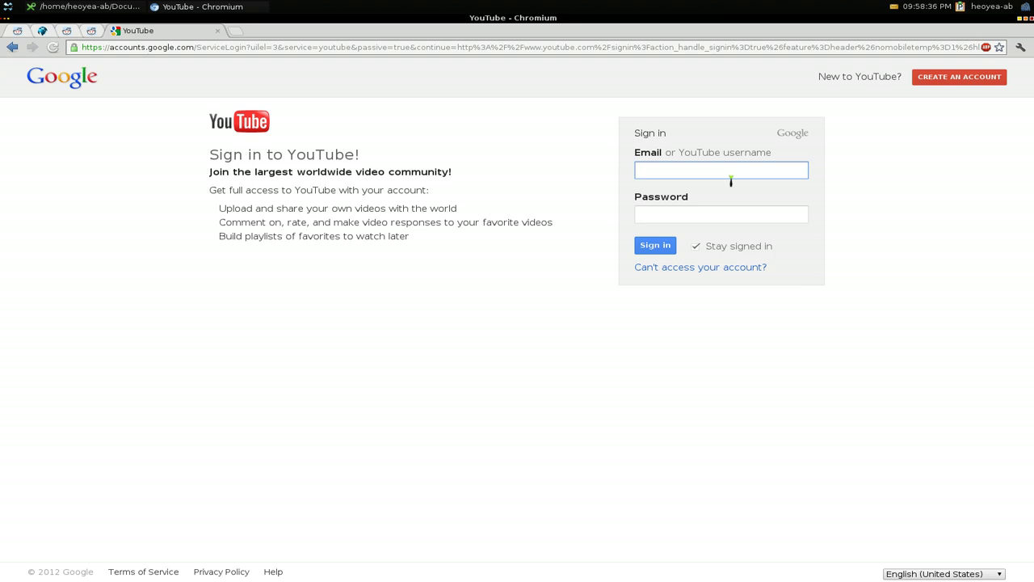
Step: Sign in to YouTube by triggering the global Auto-Type hotkey Ctrl+Alt+A
{"action": "key", "text": "ctrl+alt+a"}
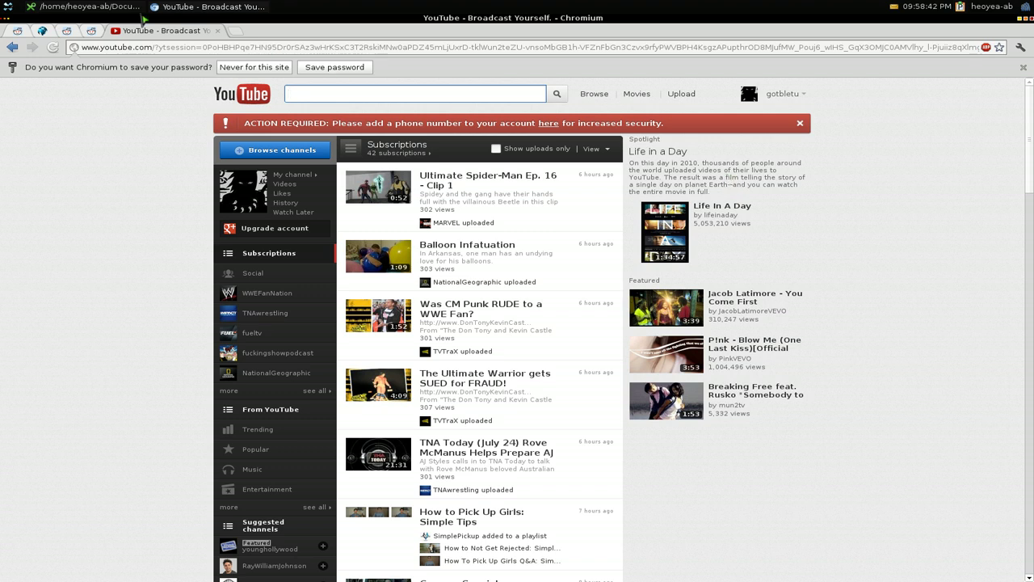
Step: Review both YouTube entries in KeePassX, opening the second and cancelling unchanged
{"action": "left_click", "coordinate": [104, 8]}
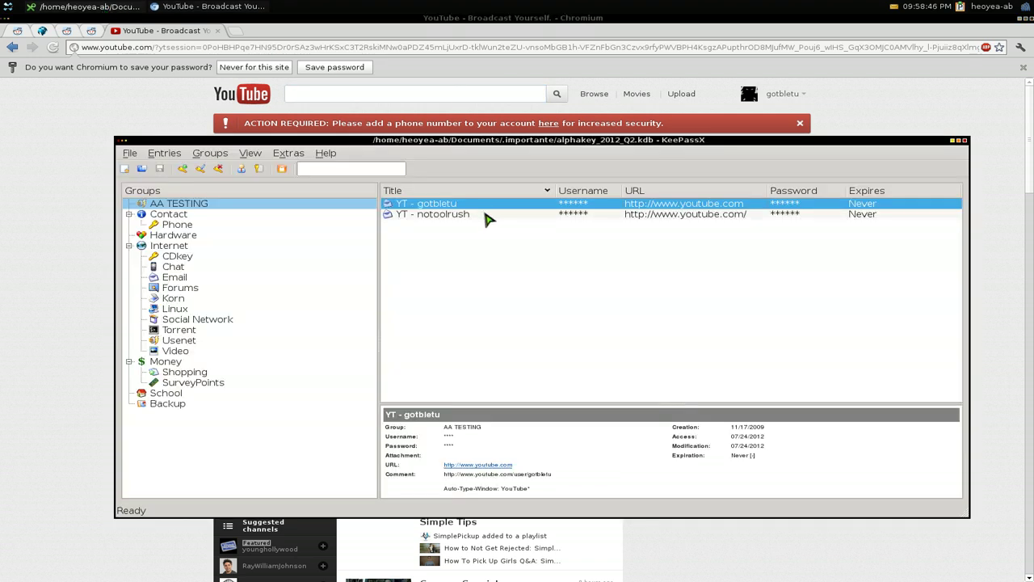
{"action": "left_click", "coordinate": [488, 215]}
{"action": "left_click", "coordinate": [490, 204]}
{"action": "left_click", "coordinate": [485, 215]}
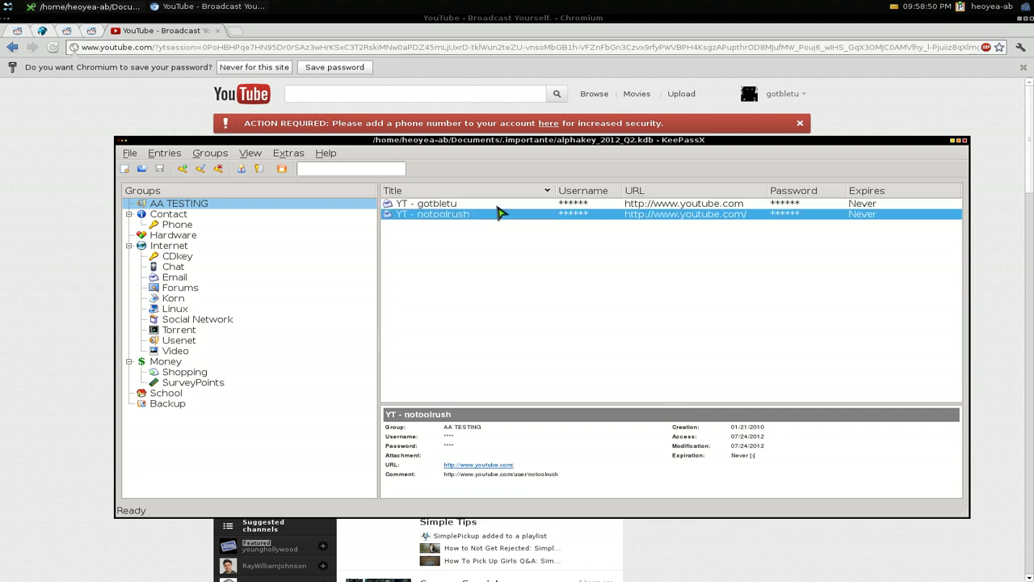
{"action": "left_click", "coordinate": [498, 207]}
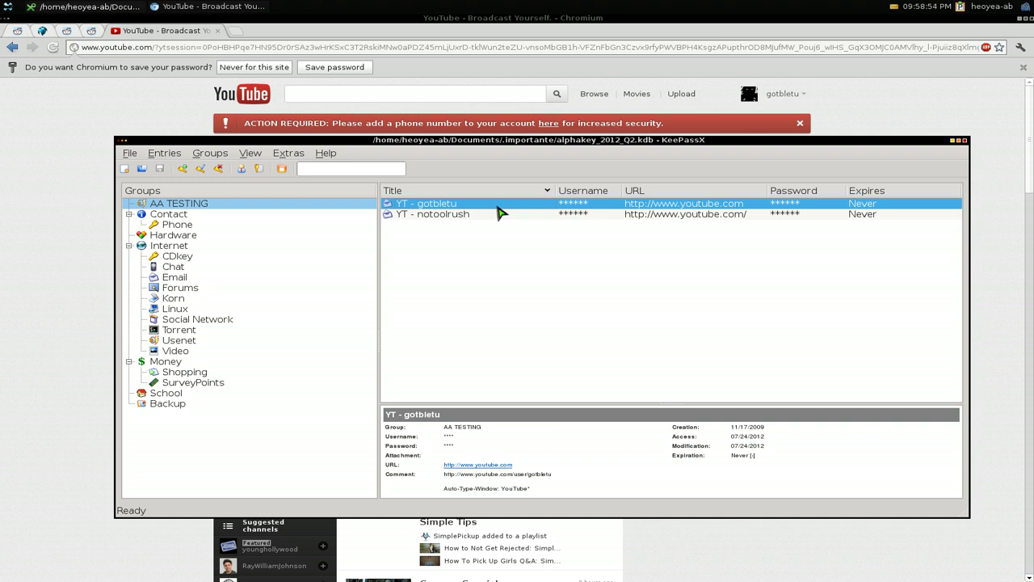
{"action": "double_click", "coordinate": [457, 215]}
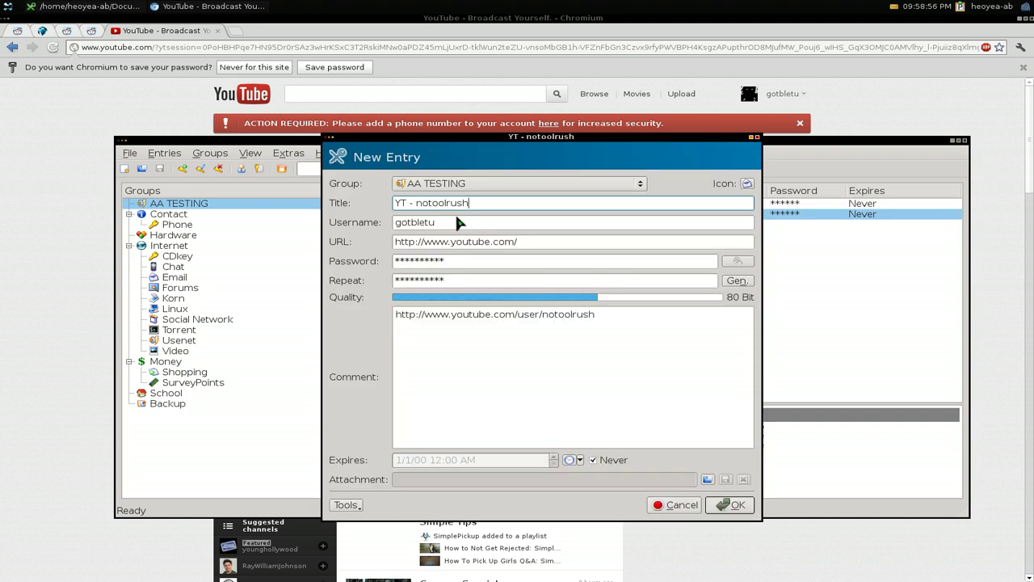
{"action": "left_click", "coordinate": [669, 506]}
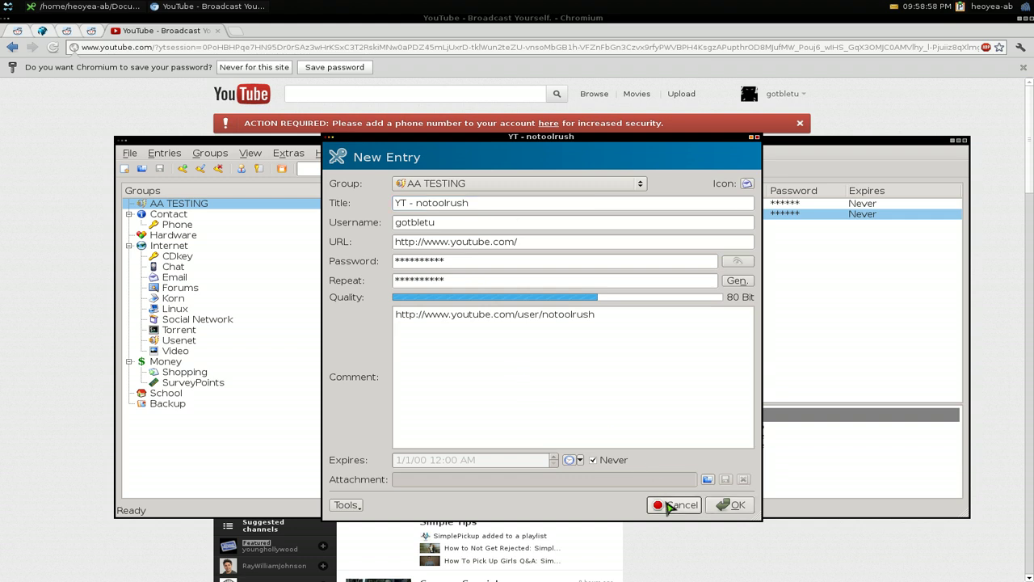
Step: Reselect the first YouTube entry and sign out of YouTube in Chromium
{"action": "left_click", "coordinate": [467, 207]}
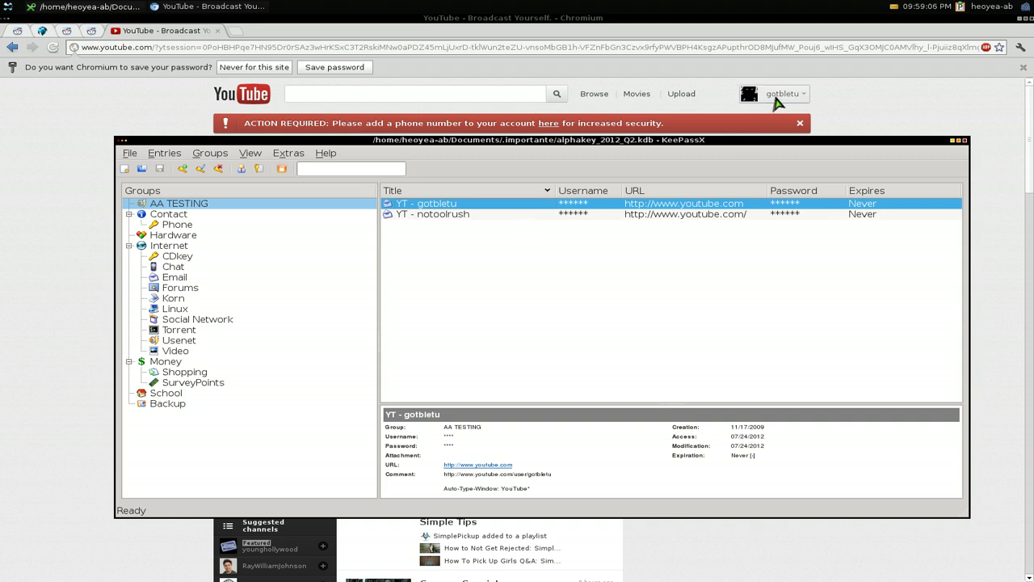
{"action": "left_click", "coordinate": [776, 95]}
{"action": "left_click", "coordinate": [732, 185]}
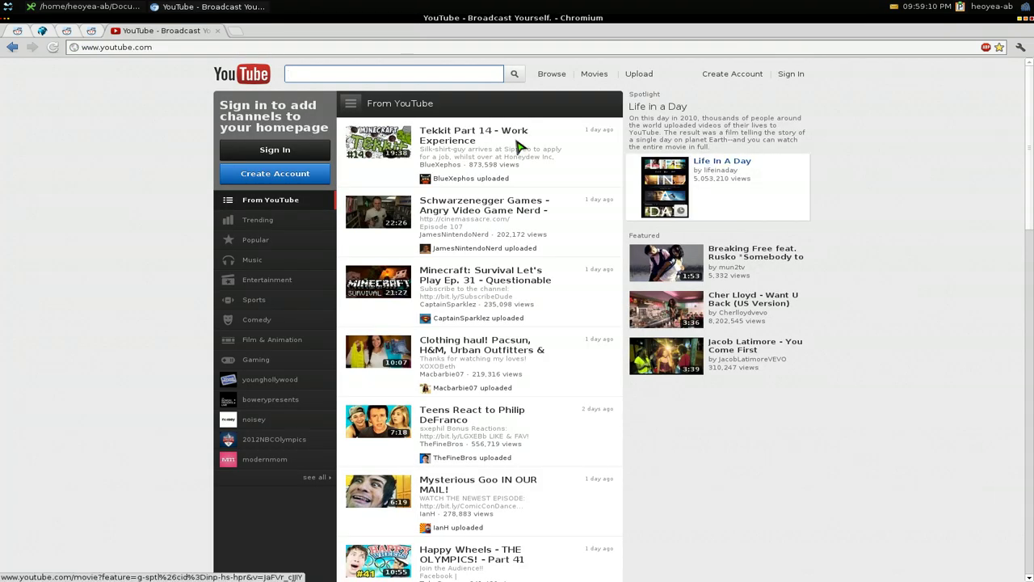
Step: Reopen the first YouTube entry with the cursor at the end of its Auto-Type-Window comment
{"action": "left_click", "coordinate": [81, 6]}
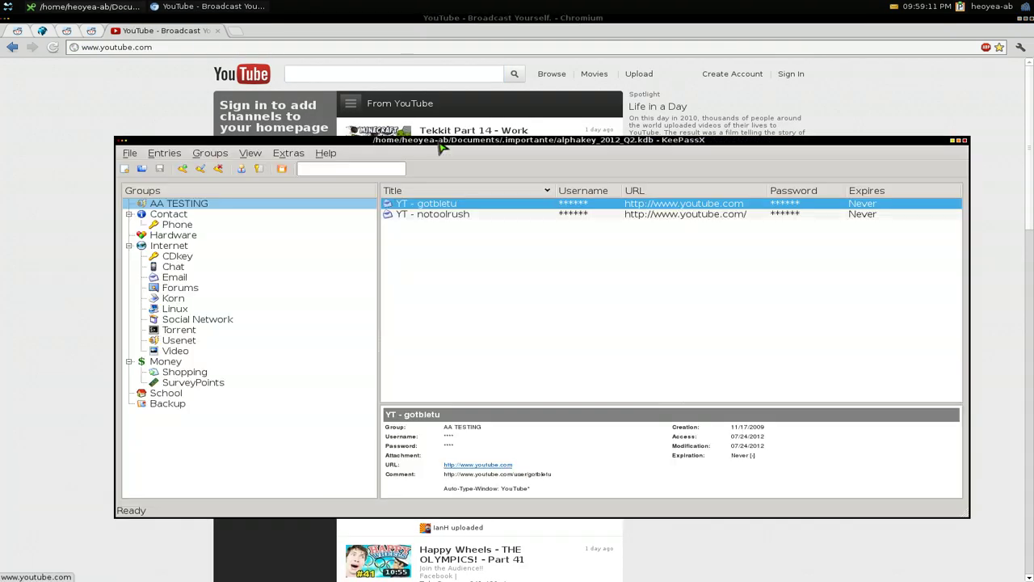
{"action": "double_click", "coordinate": [473, 205]}
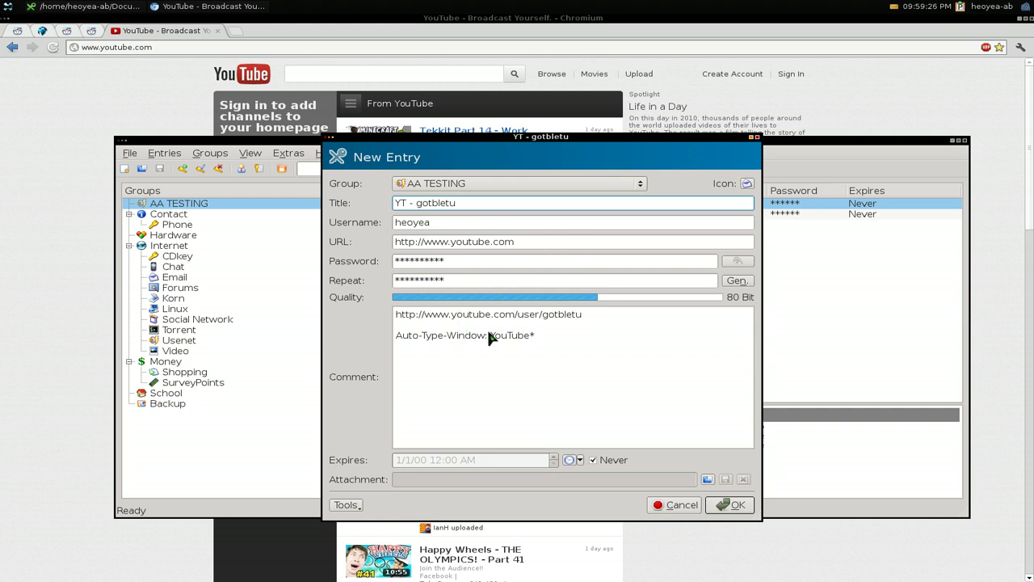
{"action": "left_click", "coordinate": [580, 339]}
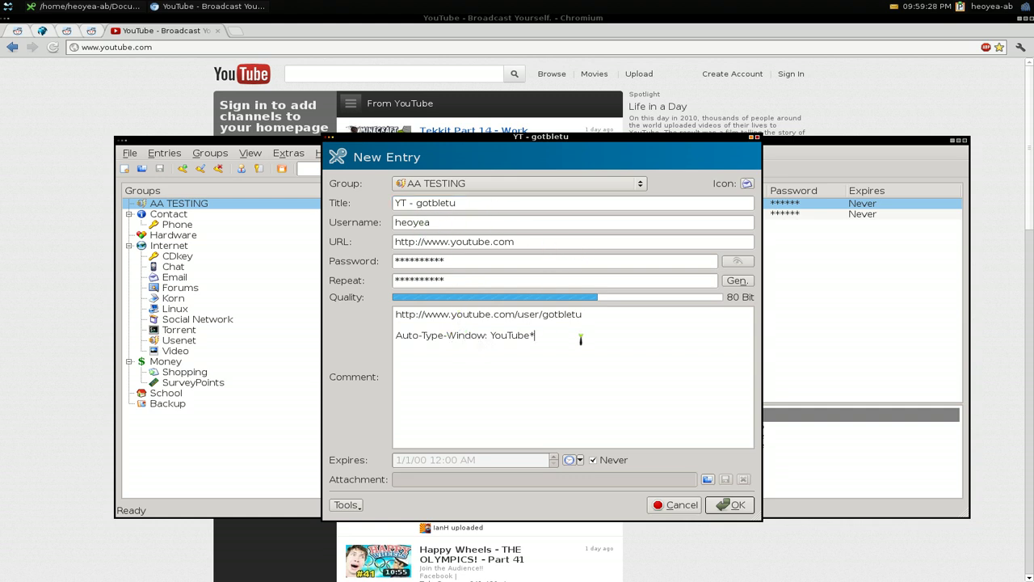
Step: Open the Gdrive bookmark in a new tab and reach Google's empty sign-in form
{"action": "left_click", "coordinate": [244, 37]}
{"action": "left_click", "coordinate": [240, 32]}
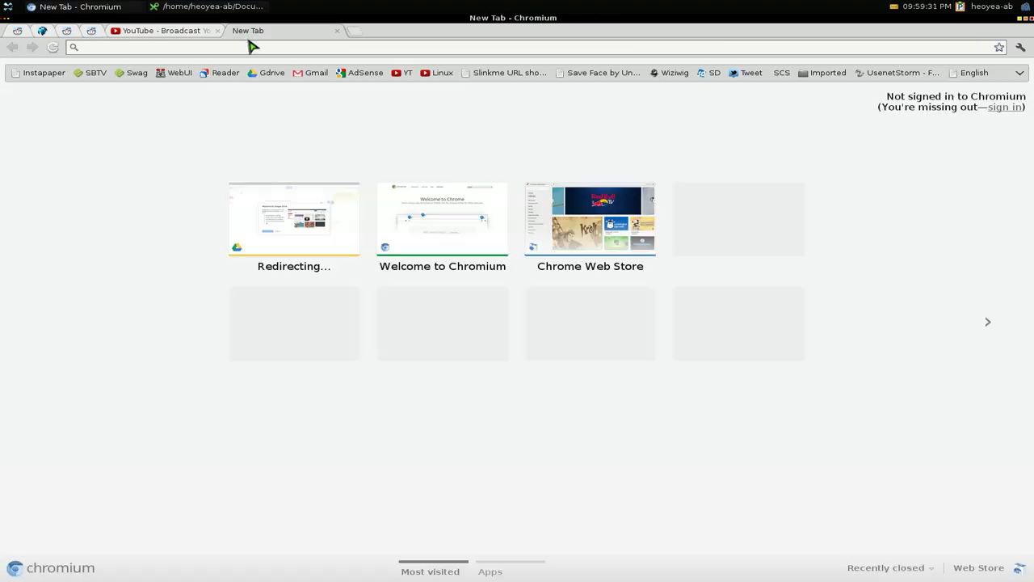
{"action": "left_click", "coordinate": [270, 76]}
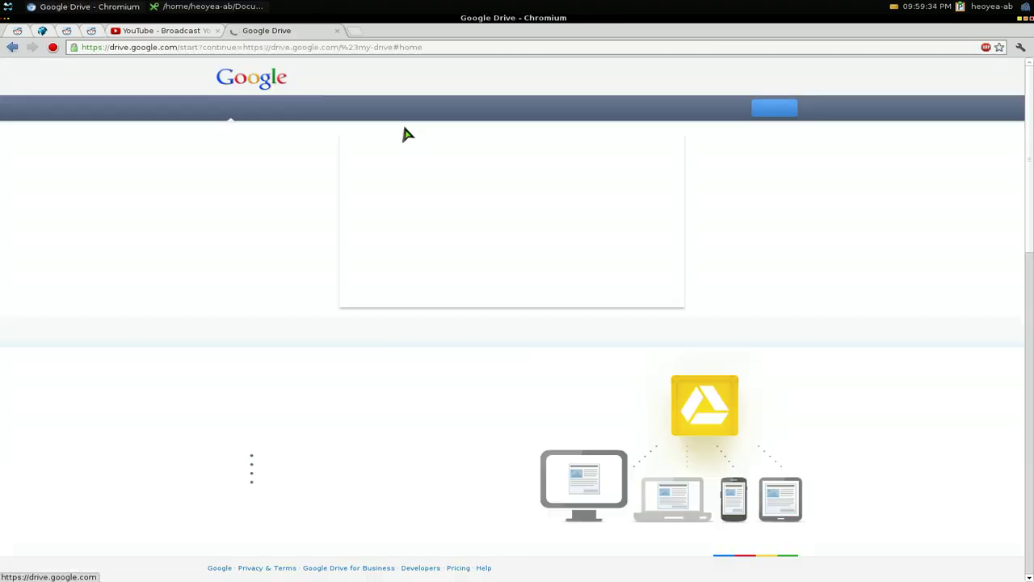
{"action": "left_click", "coordinate": [773, 110]}
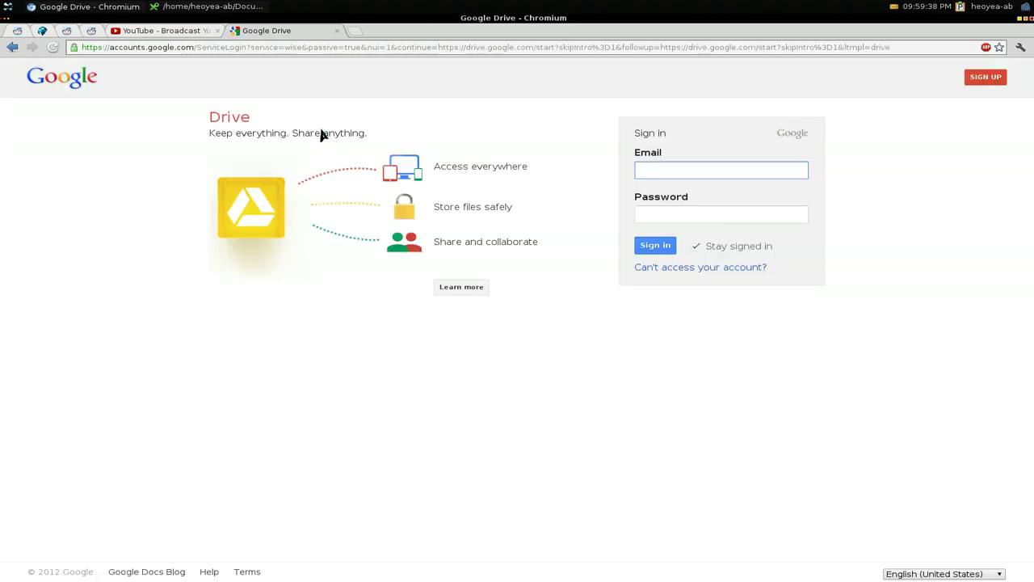
{"action": "left_click", "coordinate": [665, 175]}
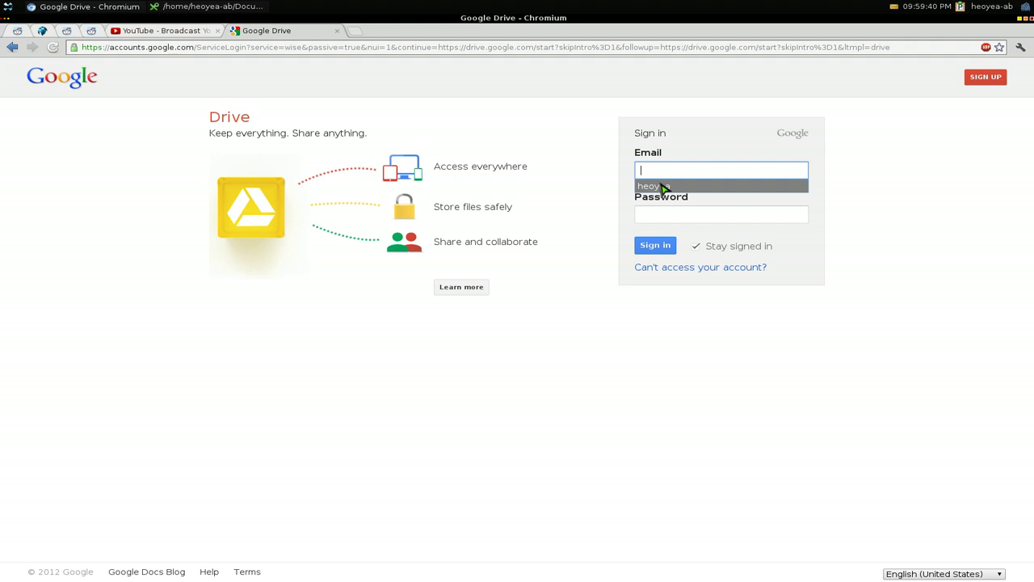
{"action": "key", "text": "Escape"}
{"action": "left_click", "coordinate": [483, 132]}
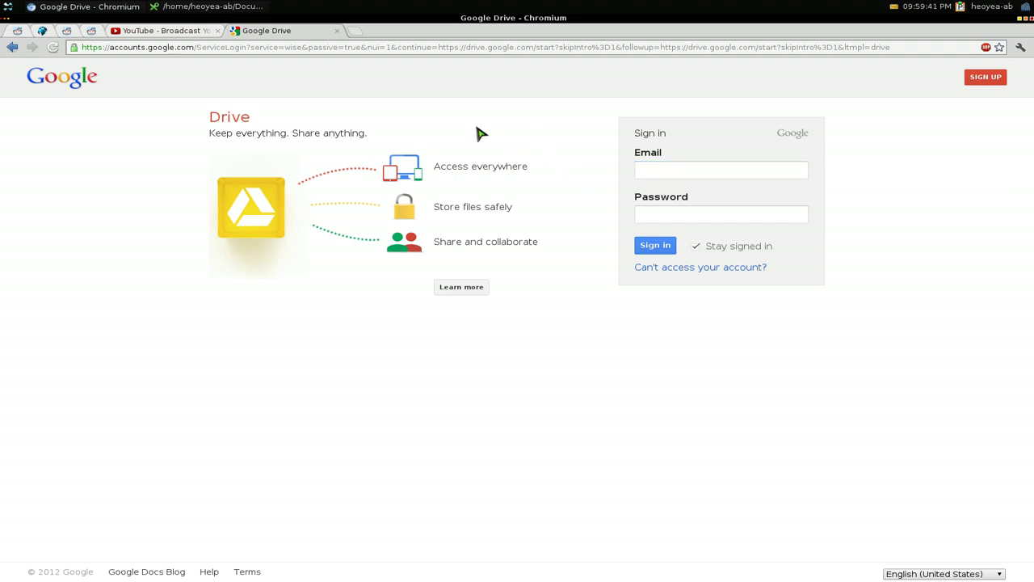
{"action": "left_click", "coordinate": [212, 9]}
Step: Add 'Google Drive*' as an Auto-Type target window to the entry and save the database
{"action": "left_click", "coordinate": [352, 505]}
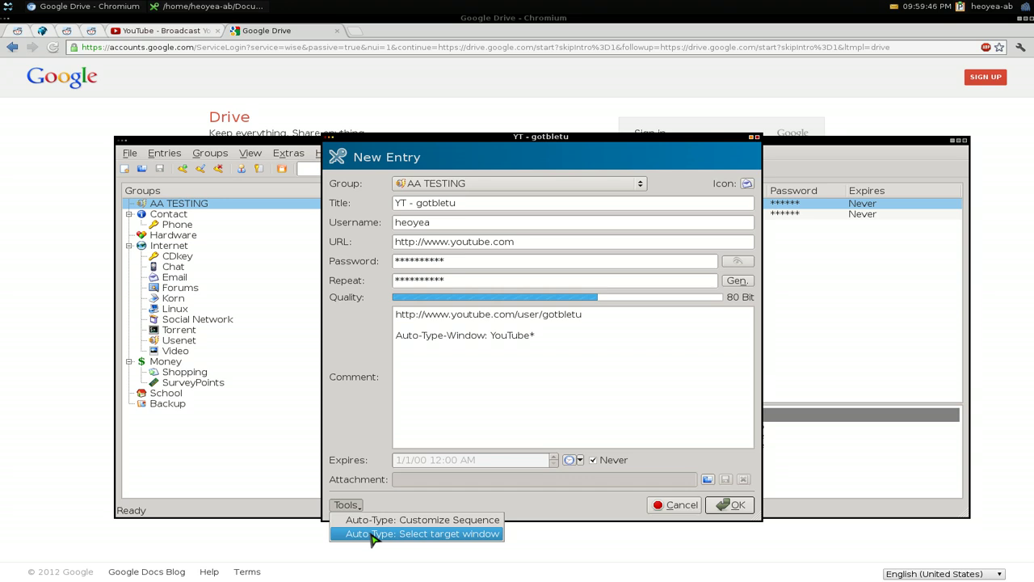
{"action": "left_click", "coordinate": [374, 535]}
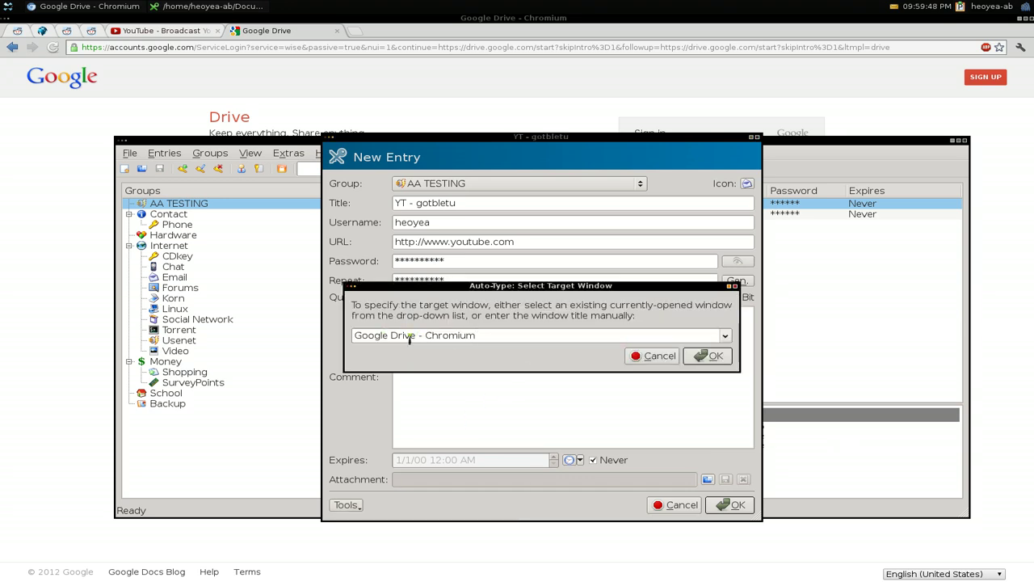
{"action": "left_click", "coordinate": [711, 356]}
{"action": "left_click_drag", "start_coordinate": [552, 348], "coordinate": [694, 356]}
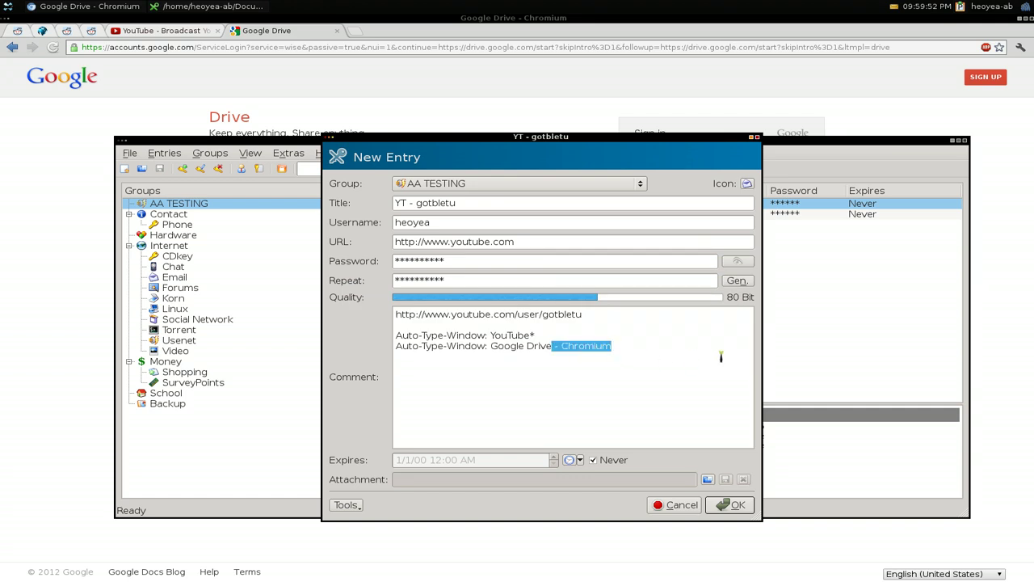
{"action": "type", "text": "*"}
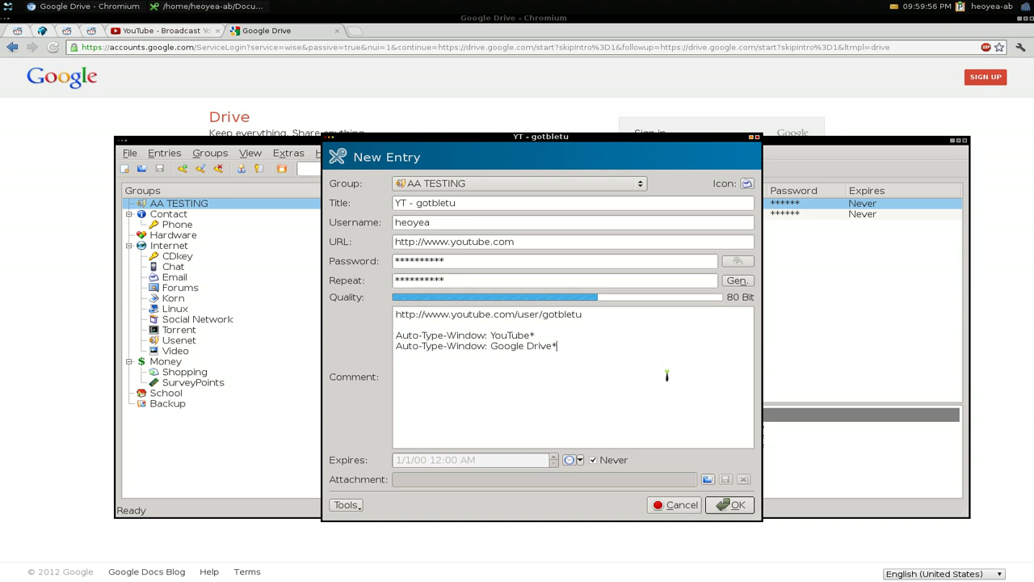
{"action": "left_click", "coordinate": [737, 508]}
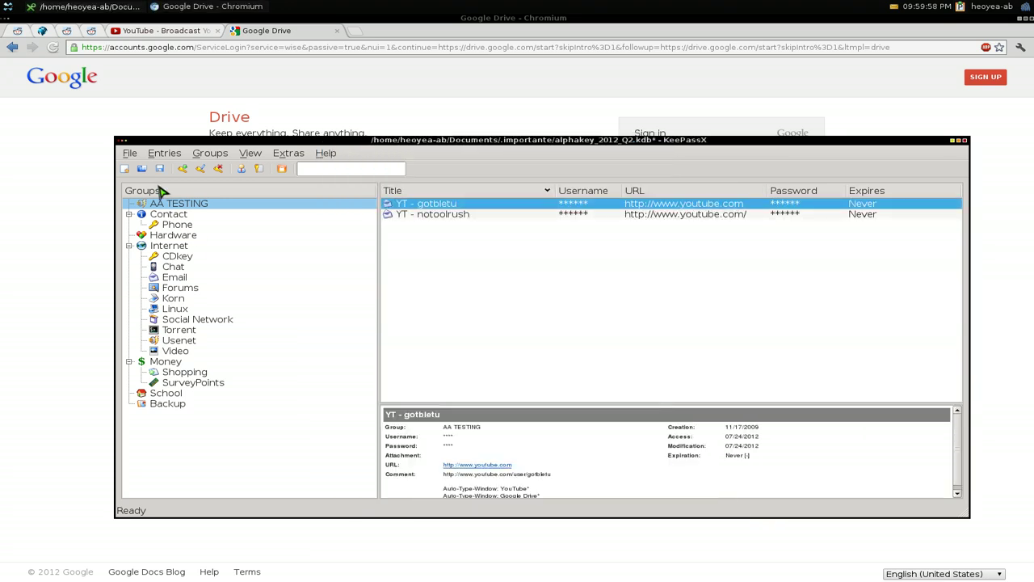
{"action": "left_click", "coordinate": [160, 169]}
Step: Bring the Google Drive page forward and focus its Email field
{"action": "left_click", "coordinate": [80, 244]}
{"action": "left_click", "coordinate": [671, 170]}
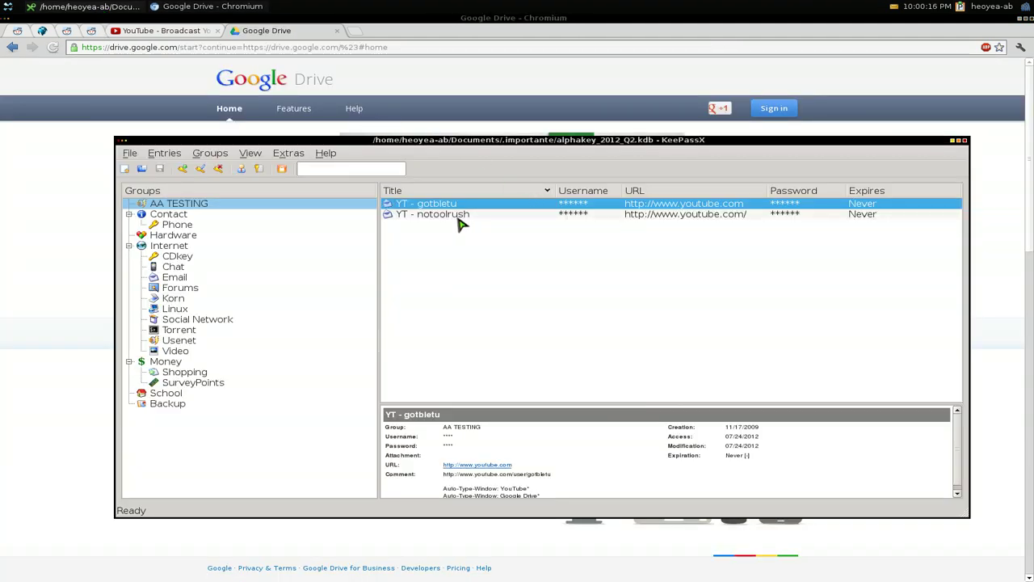
Step: Open the KeePassX Settings and view the Security section
{"action": "left_click", "coordinate": [293, 153]}
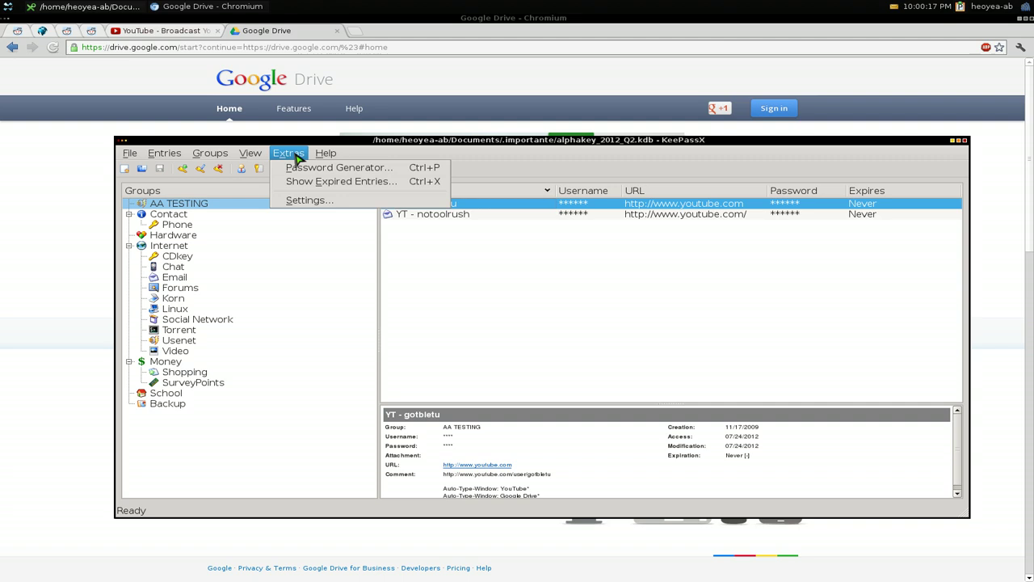
{"action": "left_click", "coordinate": [306, 202]}
{"action": "left_click", "coordinate": [356, 281]}
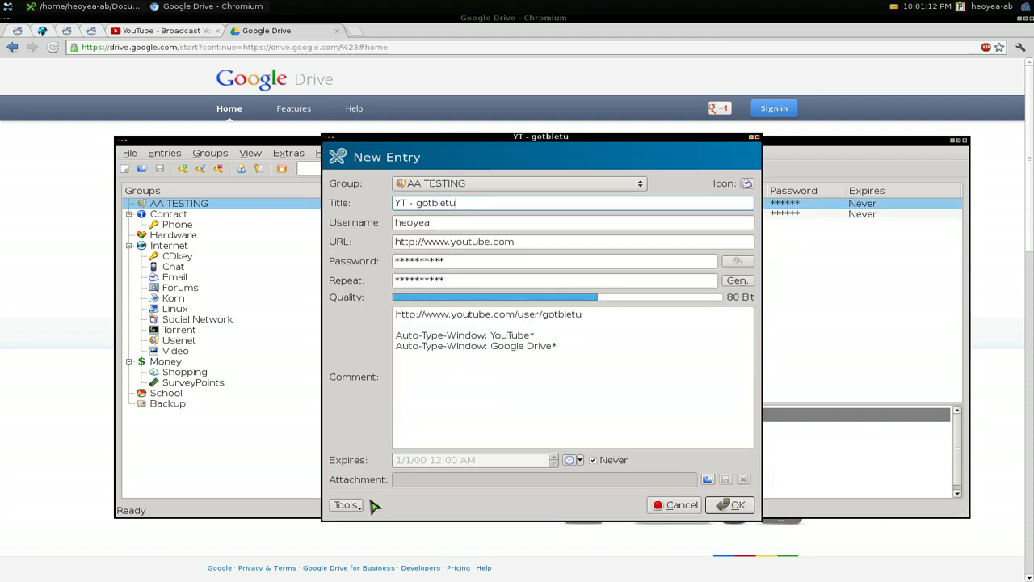
Step: Insert the custom Auto-Type sequence {USERNAME}{TAB}{PASSWORD}{ENTER} into the entry's comment
{"action": "left_click", "coordinate": [355, 506]}
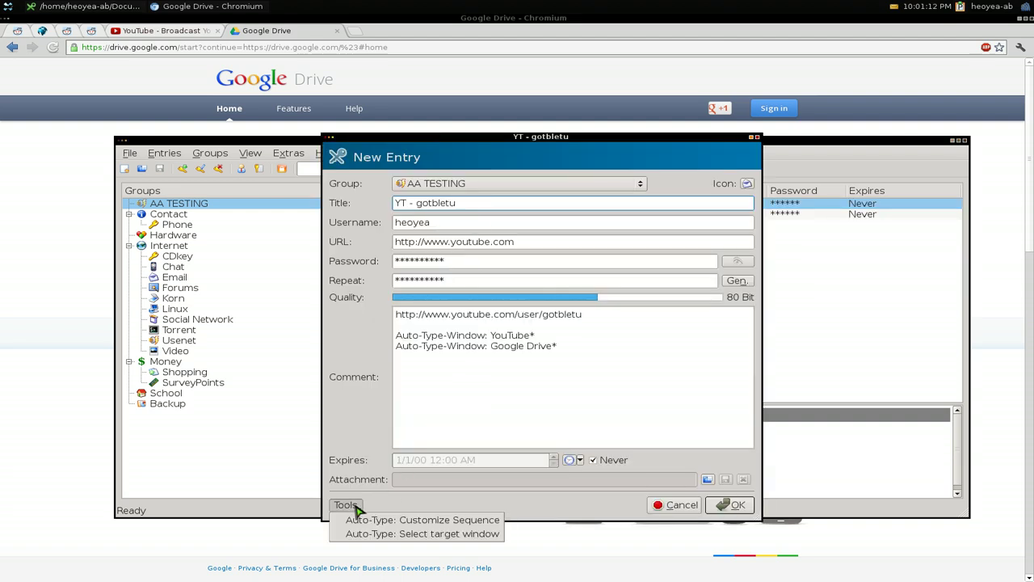
{"action": "left_click", "coordinate": [442, 521]}
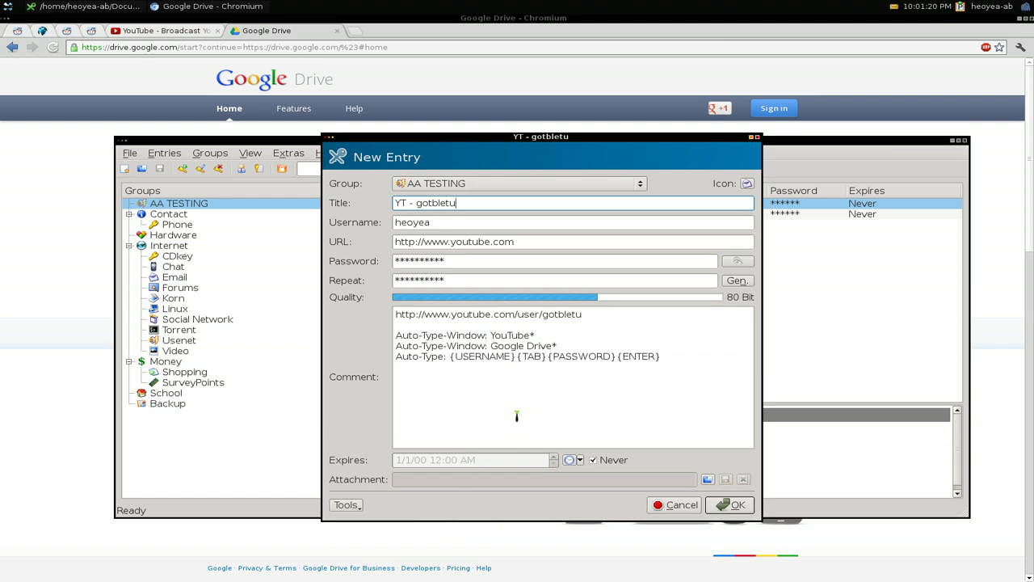
Step: Open Google Drive's sign-in form and enter throwaway test text in the Email and Password fields
{"action": "left_click", "coordinate": [576, 80]}
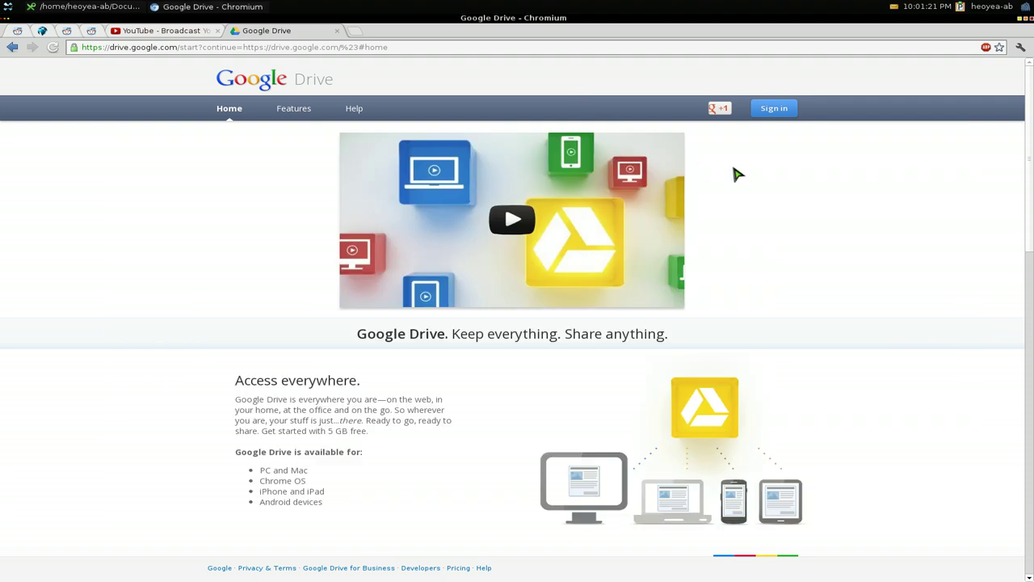
{"action": "left_click", "coordinate": [773, 113]}
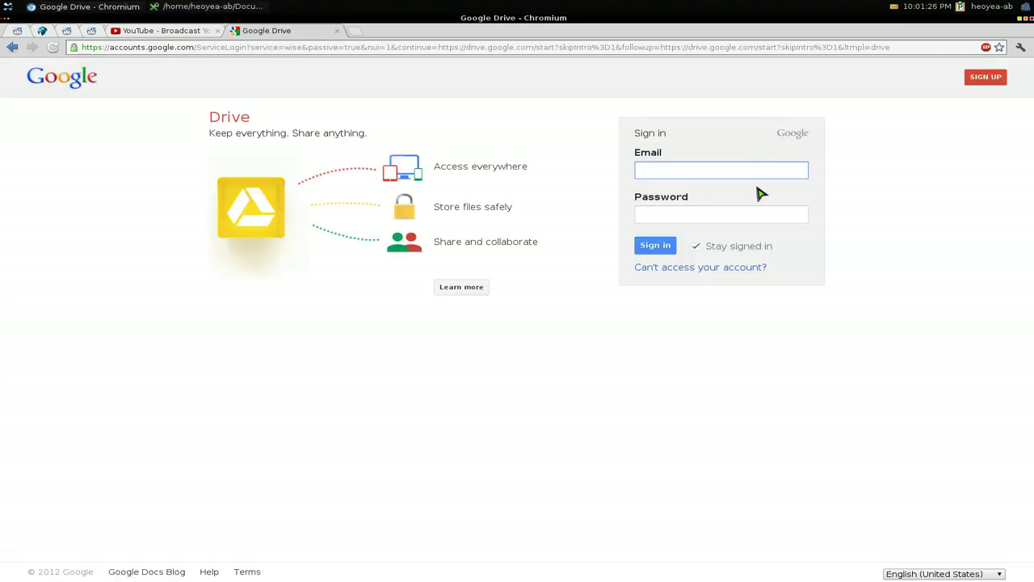
{"action": "left_click", "coordinate": [708, 172]}
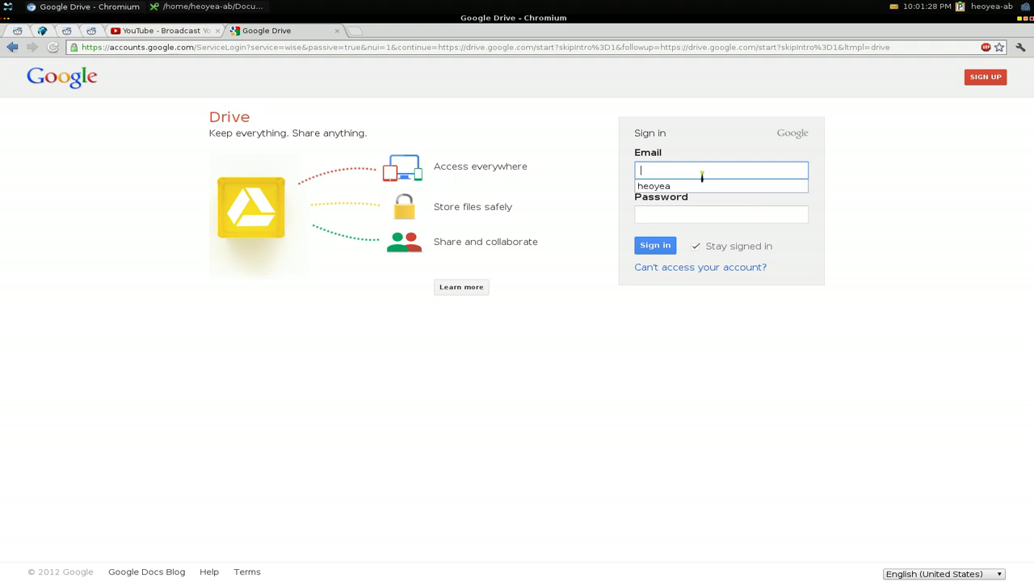
{"action": "type", "text": "dsfdsfd"}
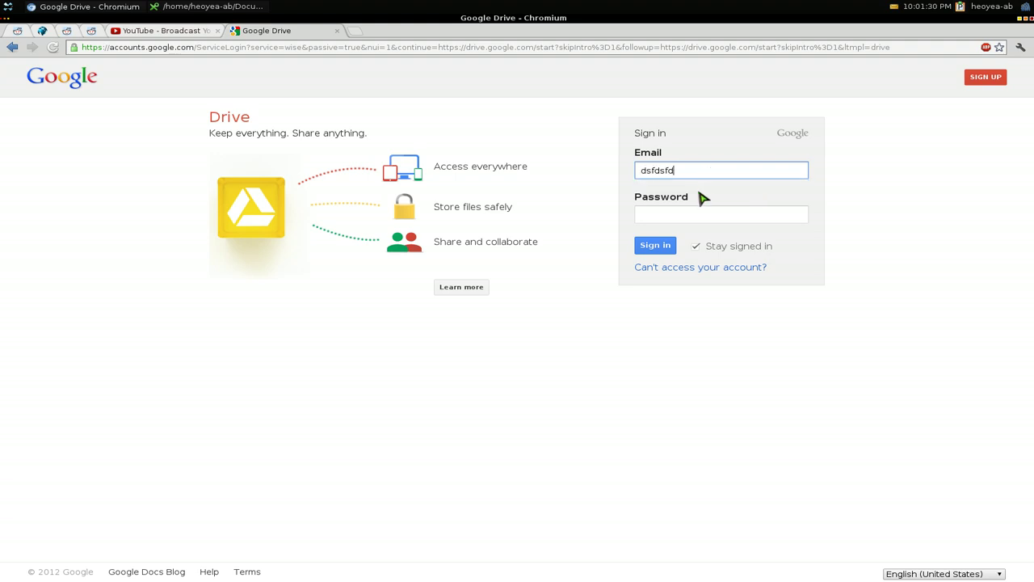
{"action": "left_click", "coordinate": [735, 207]}
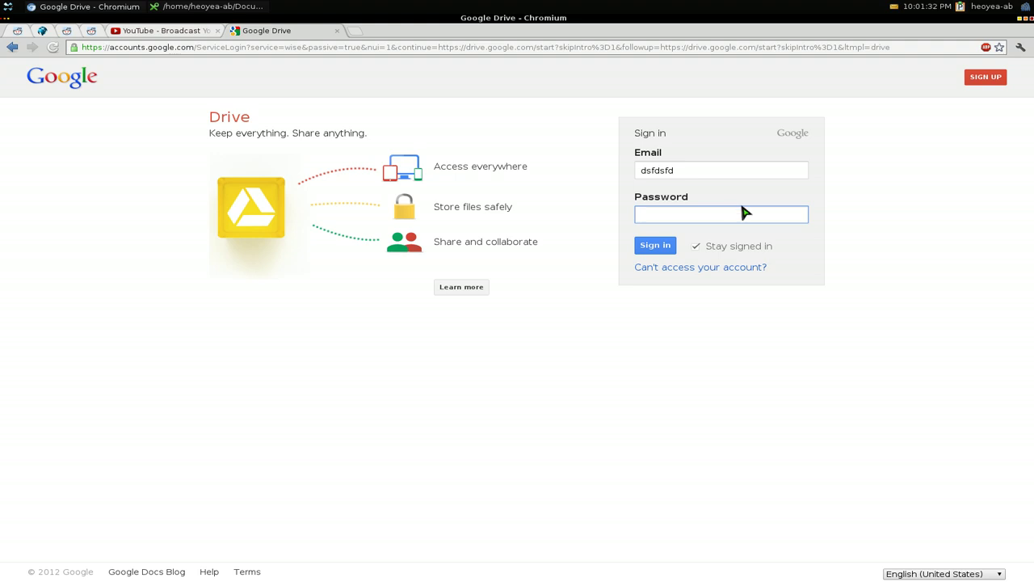
{"action": "type", "text": "d"}
{"action": "left_click", "coordinate": [212, 7]}
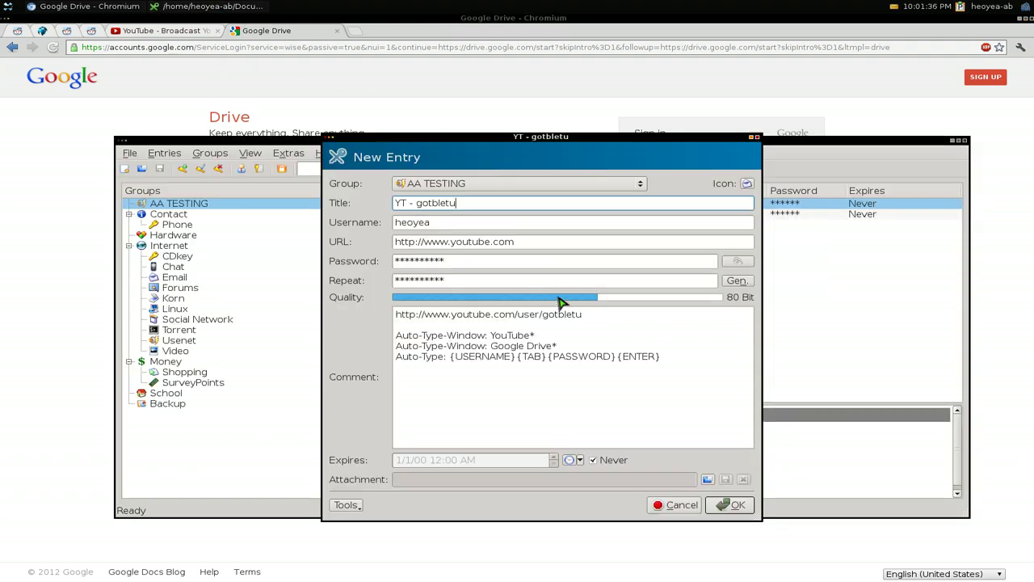
{"action": "double_click", "coordinate": [481, 356]}
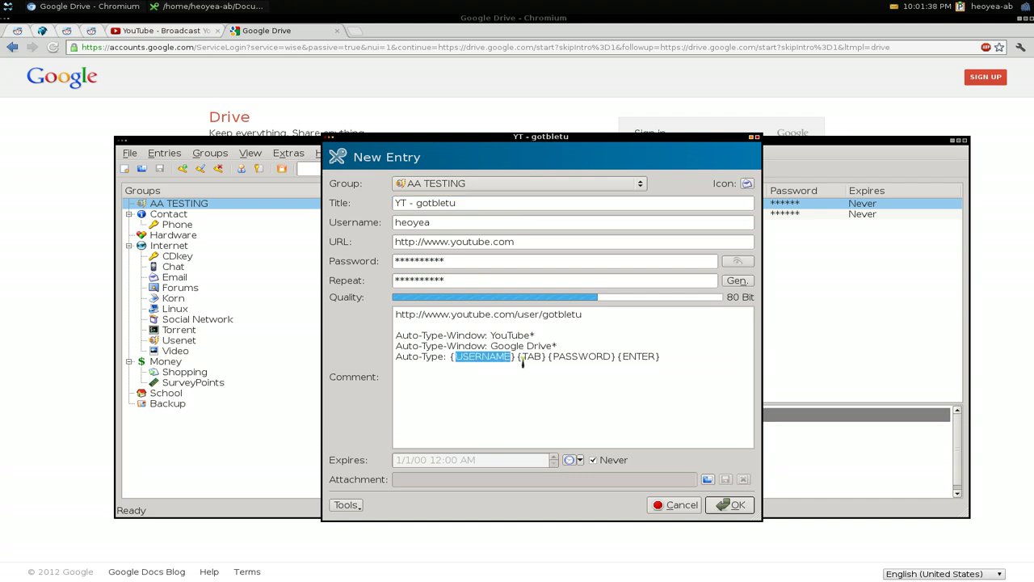
{"action": "left_click", "coordinate": [534, 359]}
{"action": "double_click", "coordinate": [533, 360]}
{"action": "double_click", "coordinate": [572, 360]}
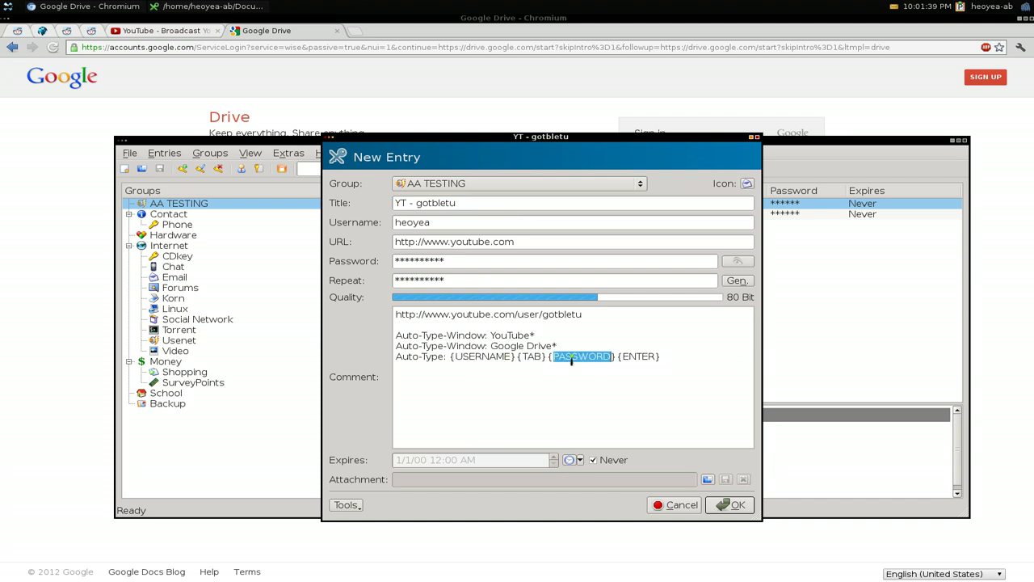
{"action": "double_click", "coordinate": [648, 360]}
{"action": "left_click", "coordinate": [682, 366]}
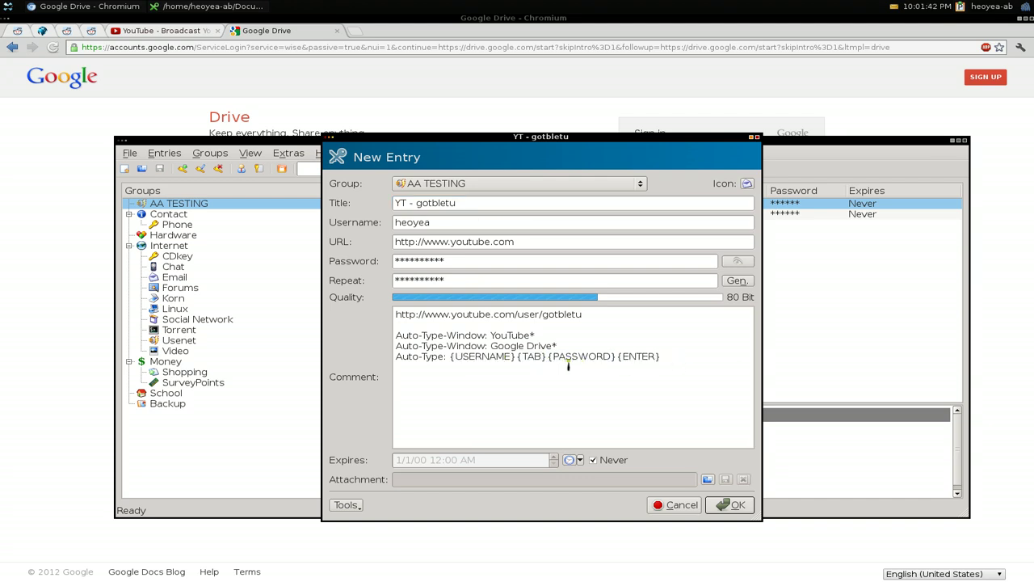
{"action": "left_click", "coordinate": [847, 117]}
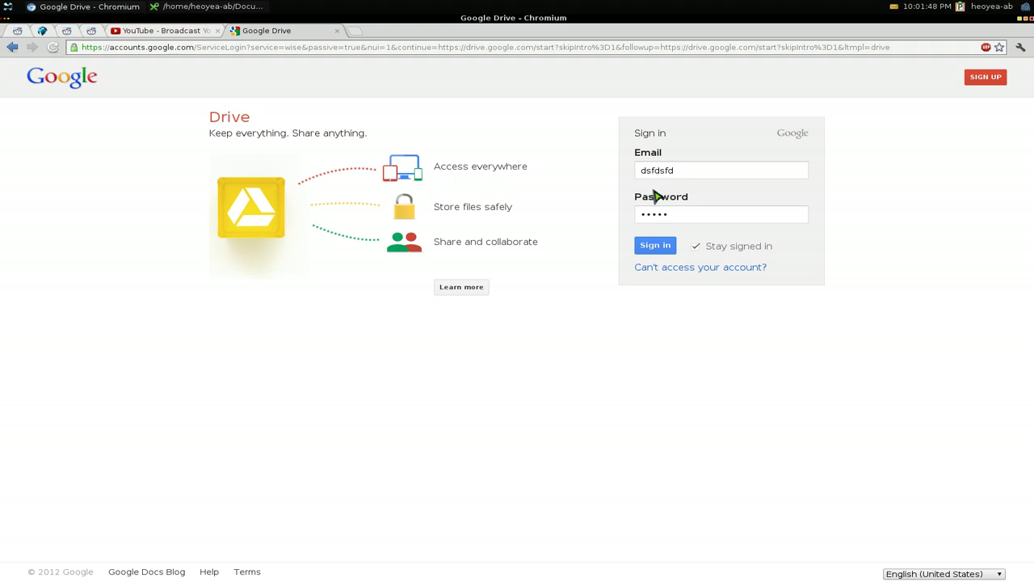
{"action": "left_click", "coordinate": [198, 7]}
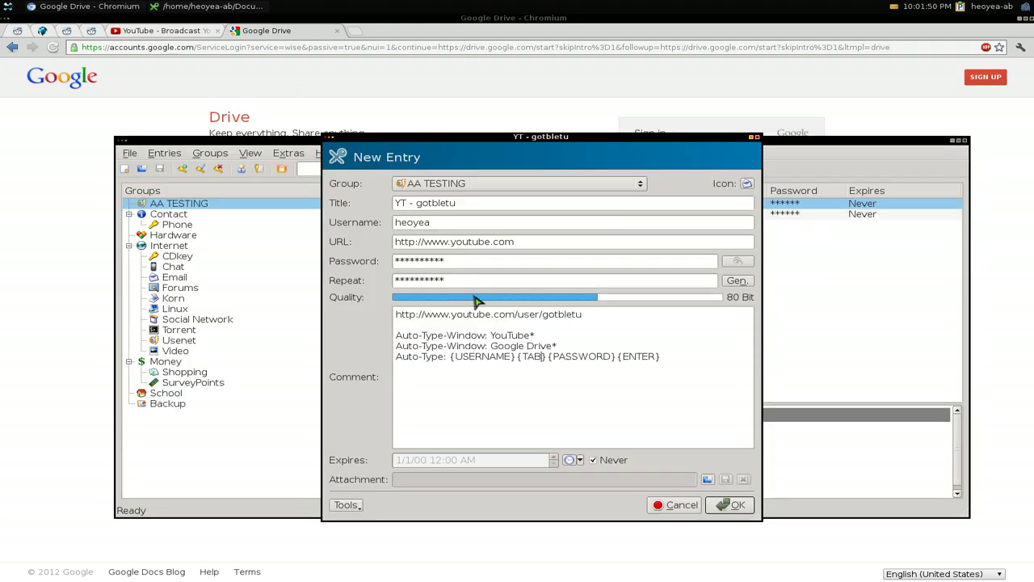
{"action": "left_click_drag", "start_coordinate": [550, 362], "coordinate": [518, 363]}
{"action": "left_click", "coordinate": [548, 360]}
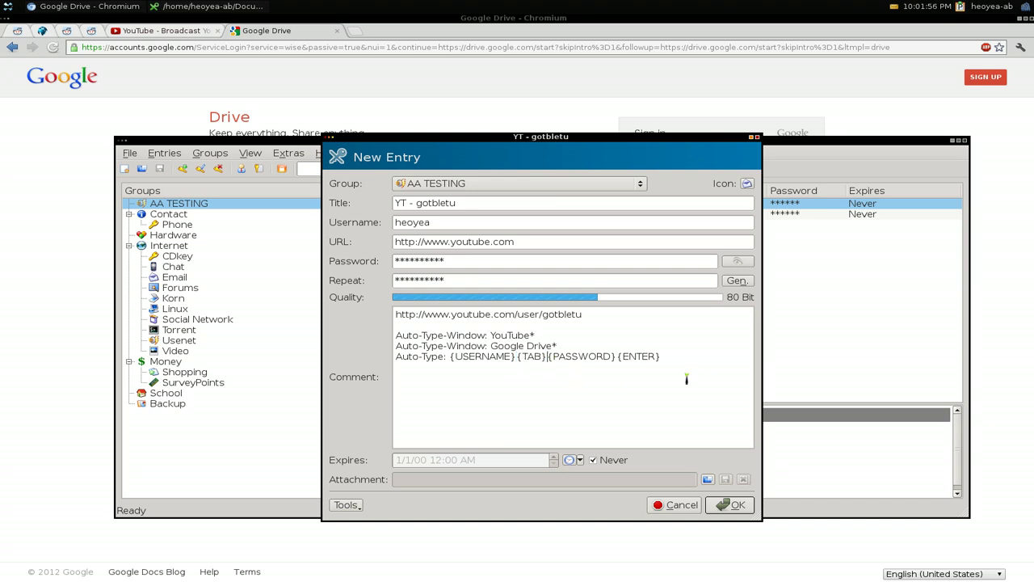